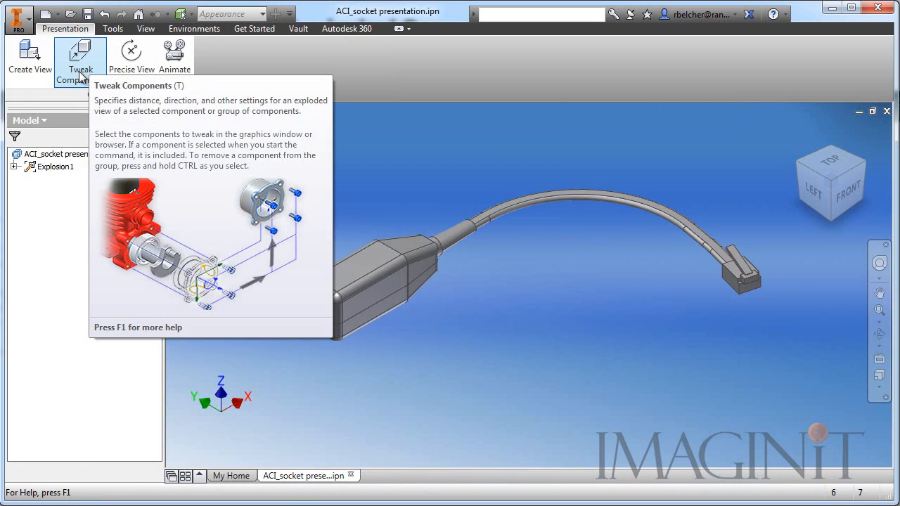
Tweak the upper housing half upward by about 78 along Z, taking the direction from its top face.
left_click(79, 72)
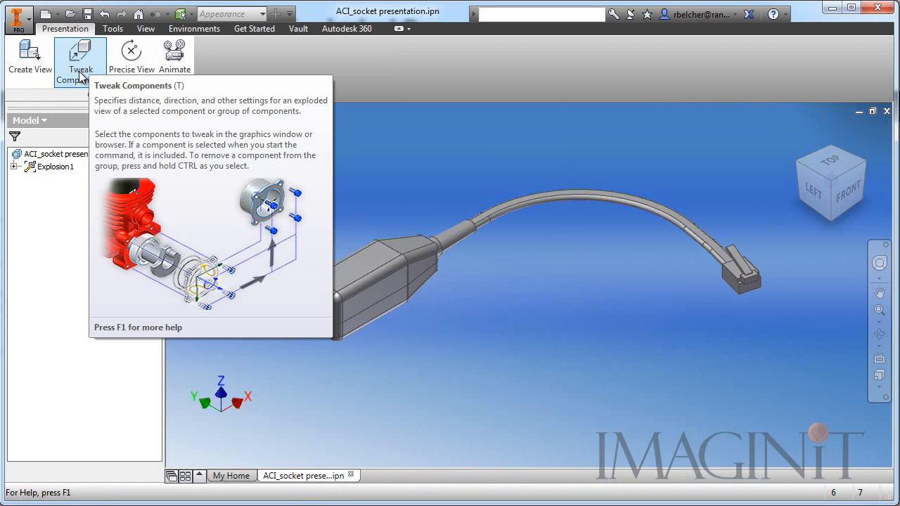
left_click(79, 72)
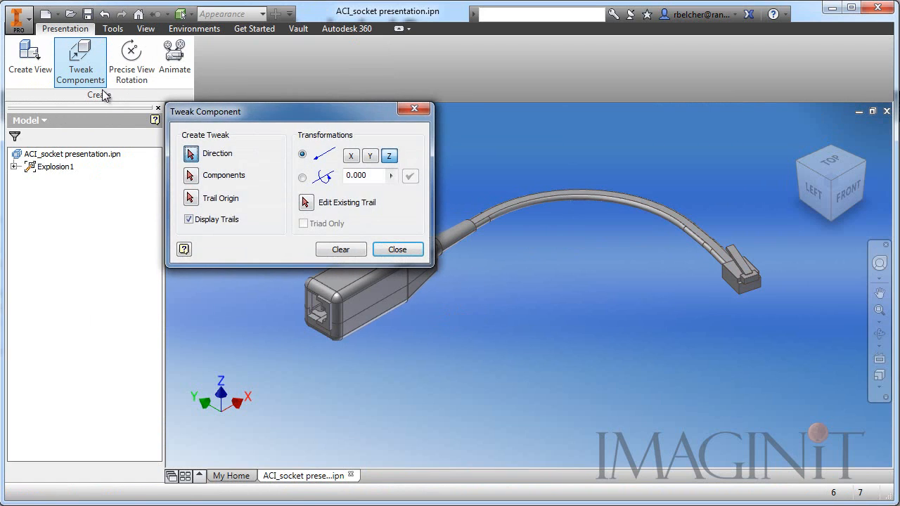
middle_click_drag(263, 394, 355, 451)
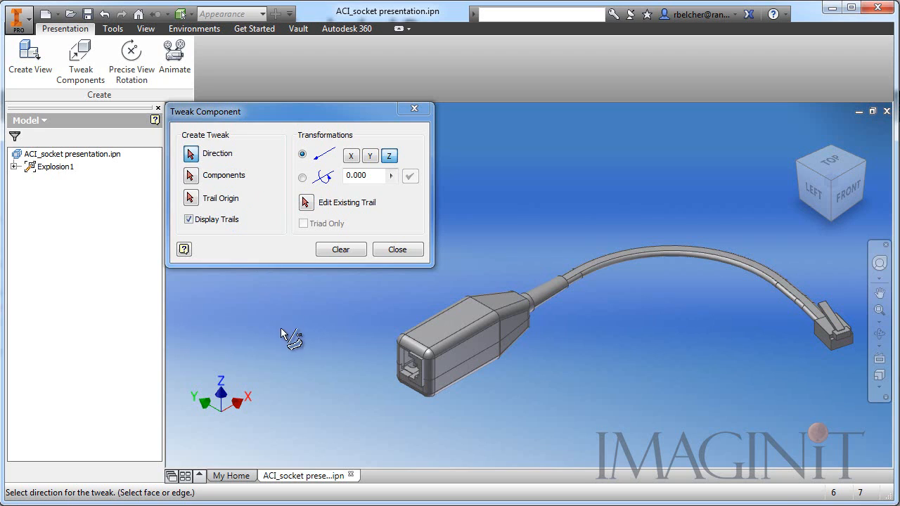
middle_click_drag(274, 365, 348, 331)
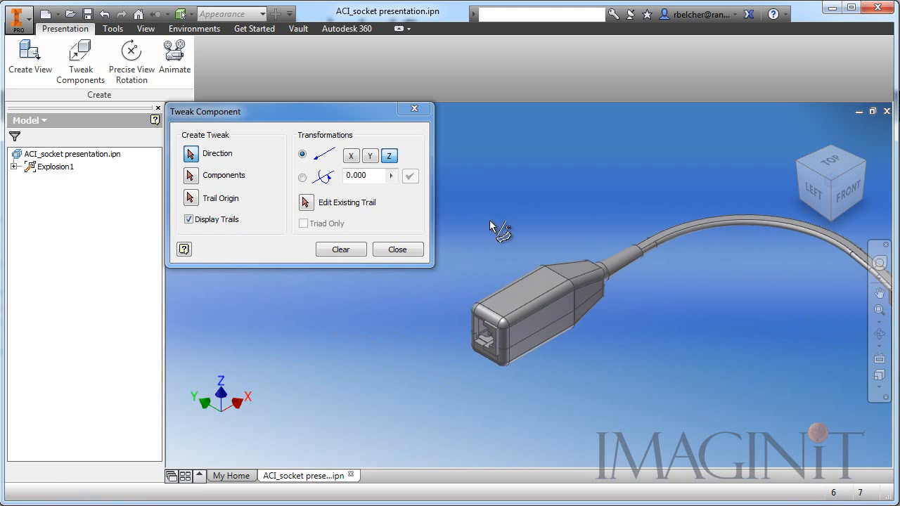
left_click(531, 294)
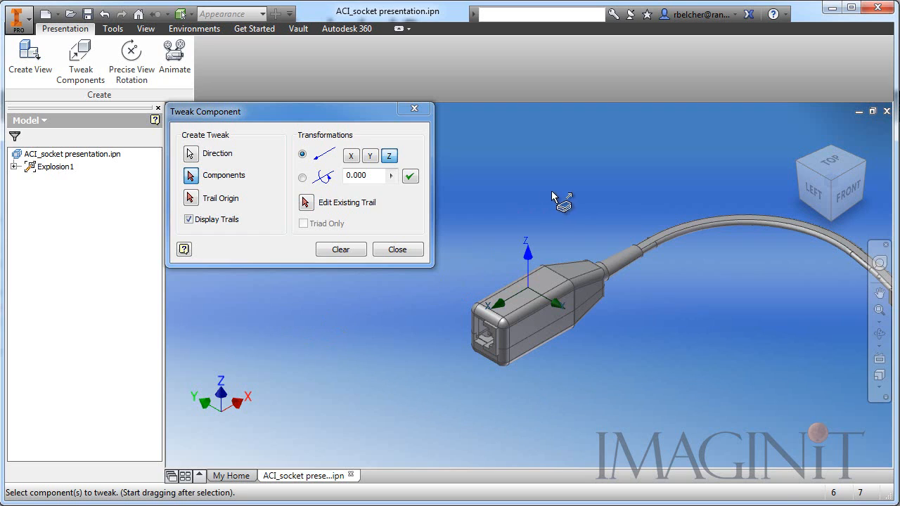
left_click(566, 268)
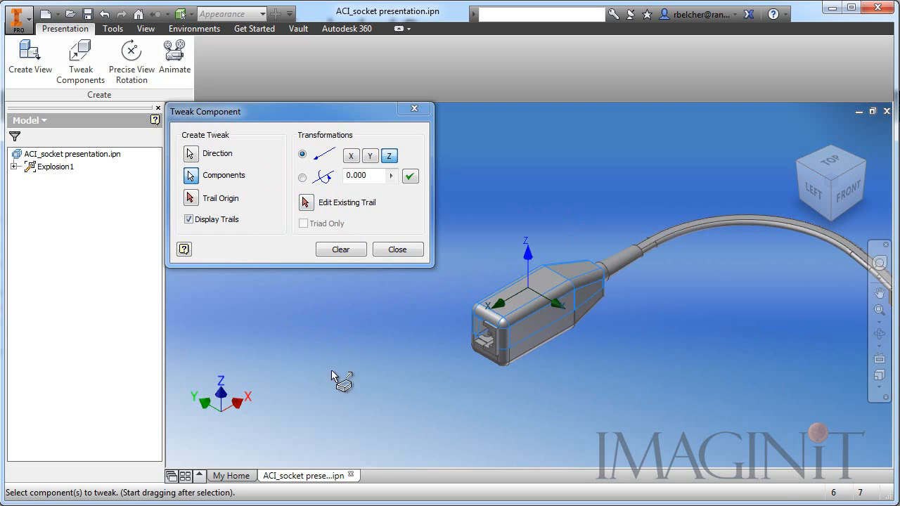
middle_click_drag(356, 387, 446, 365)
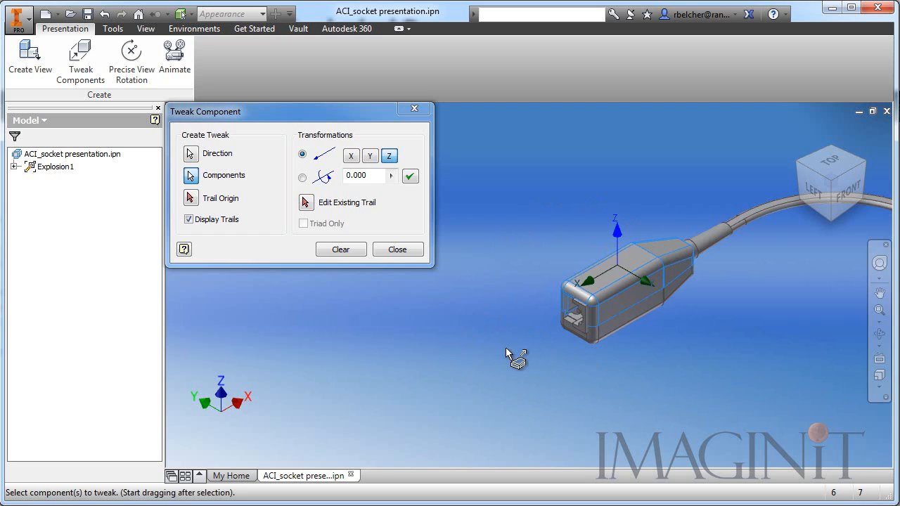
left_click_drag(501, 375, 513, 193)
middle_click_drag(513, 193, 521, 284)
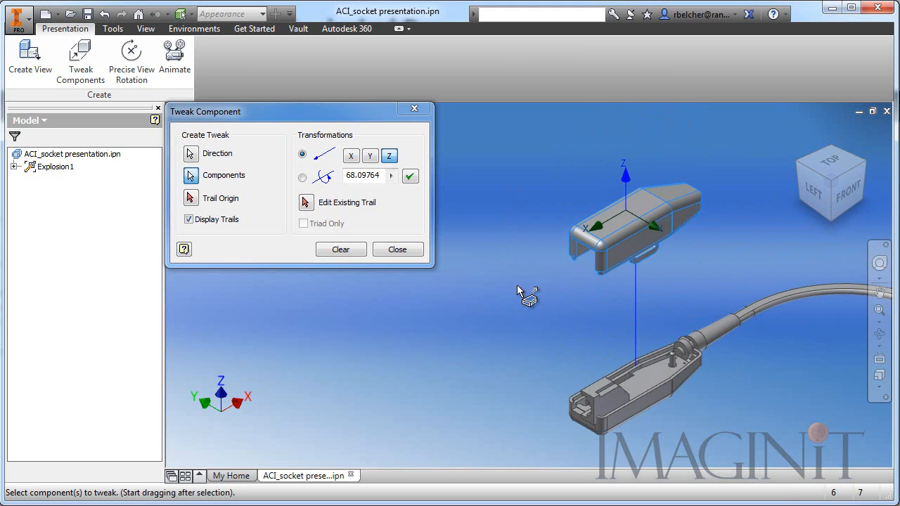
left_click_drag(518, 330, 510, 303)
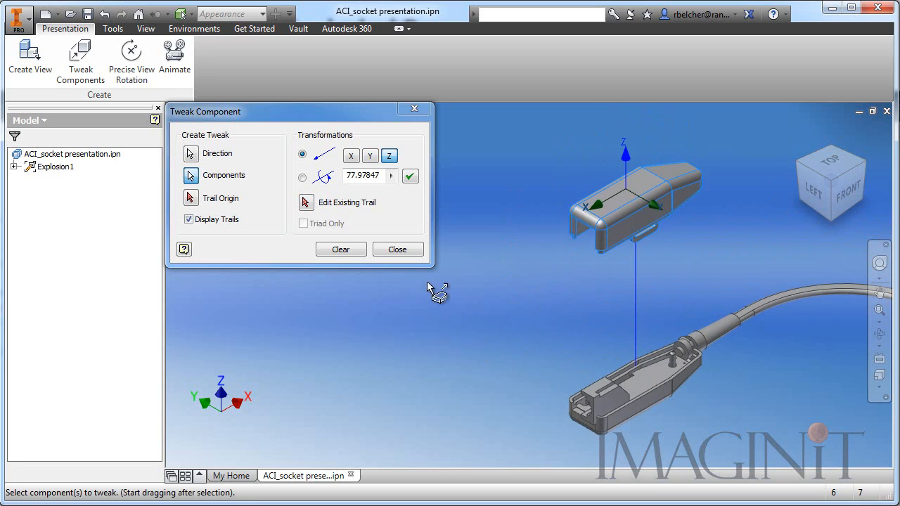
left_click(398, 250)
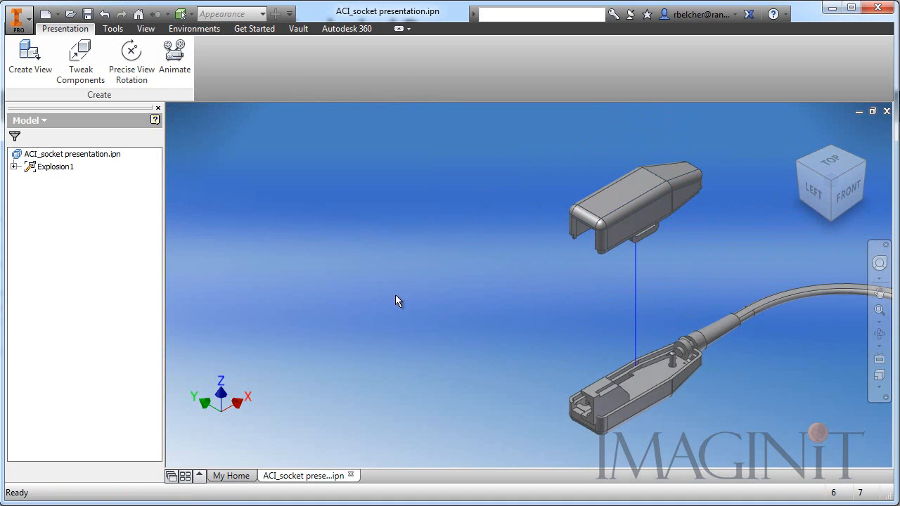
Tweak the socket insert upward out of the lower housing by about 39.8 along Z, taking the direction from its top face.
middle_click_drag(464, 332, 365, 313)
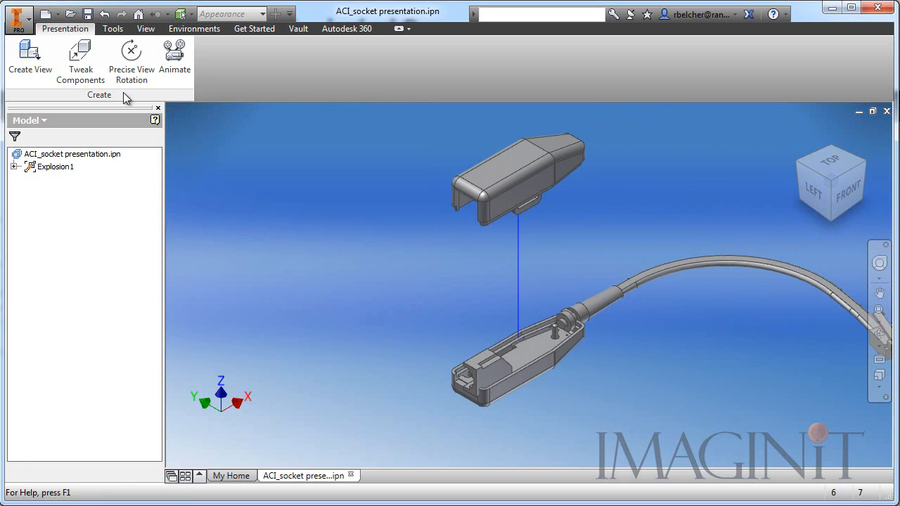
left_click(80, 60)
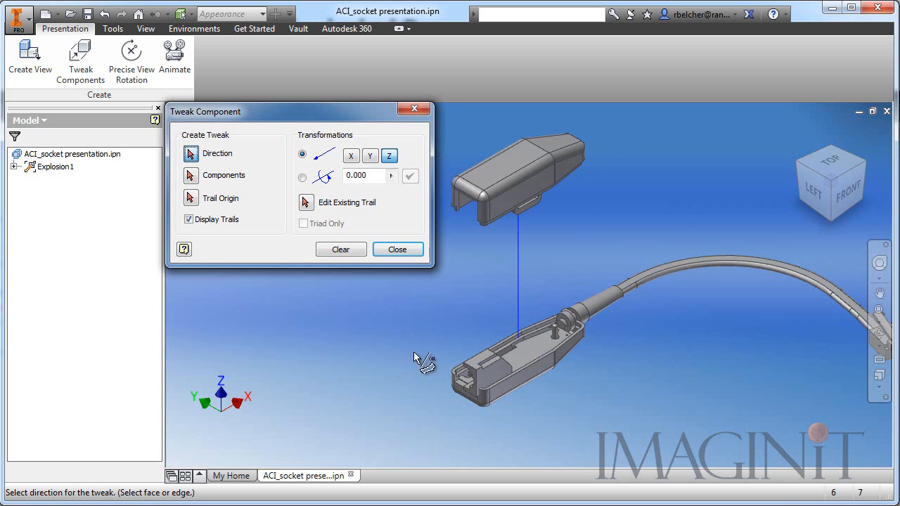
scroll(511, 321, "up", 4)
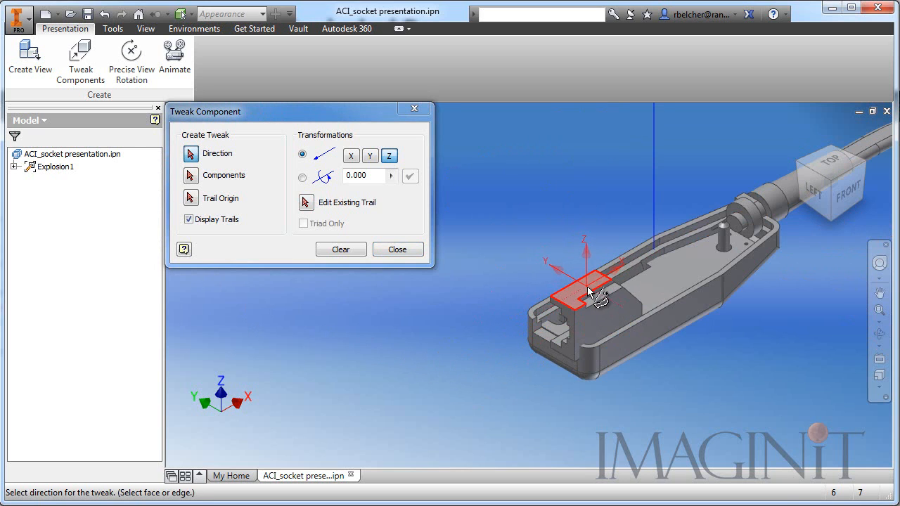
left_click(587, 291)
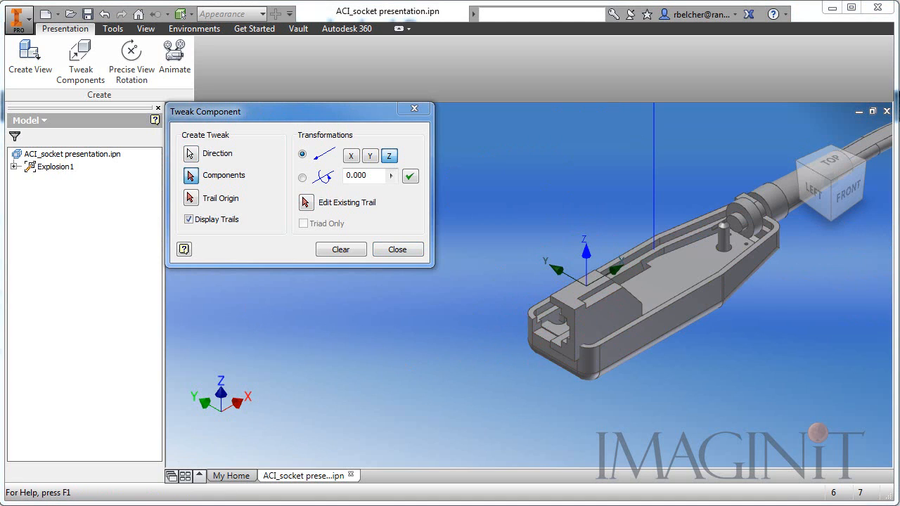
left_click_drag(587, 317, 595, 258)
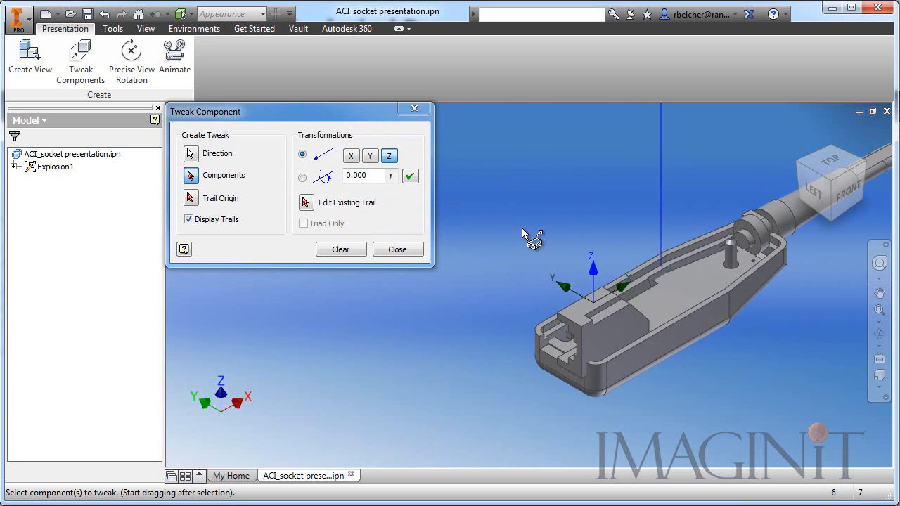
scroll(521, 228, "up", 3)
middle_click_drag(521, 228, 577, 225)
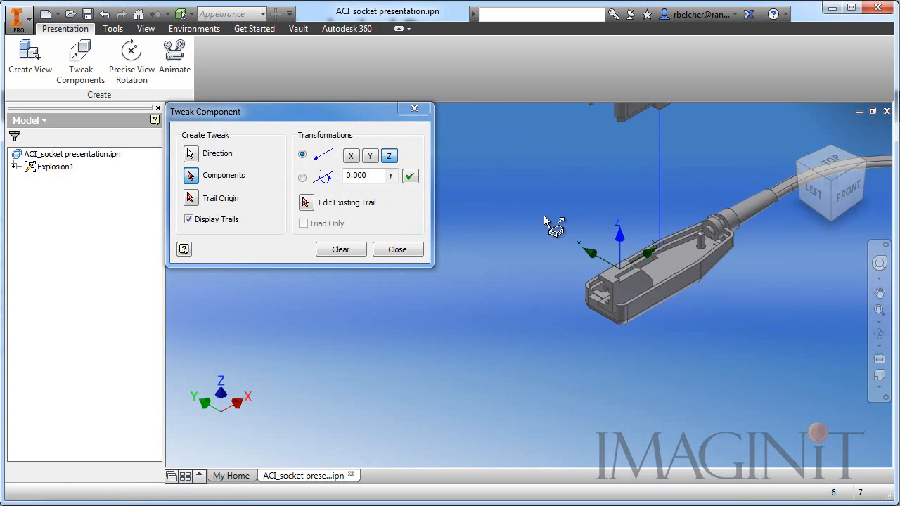
left_click(624, 279)
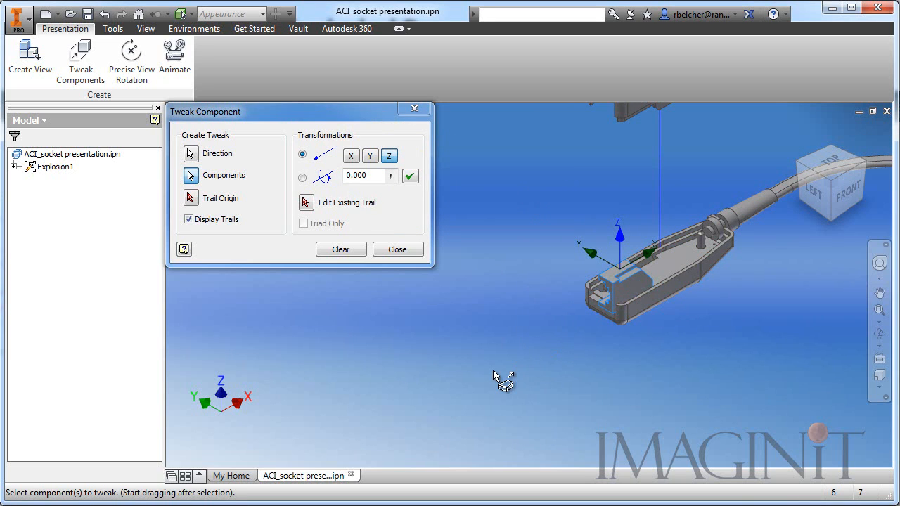
middle_click_drag(492, 369, 519, 355)
left_click_drag(540, 369, 533, 301)
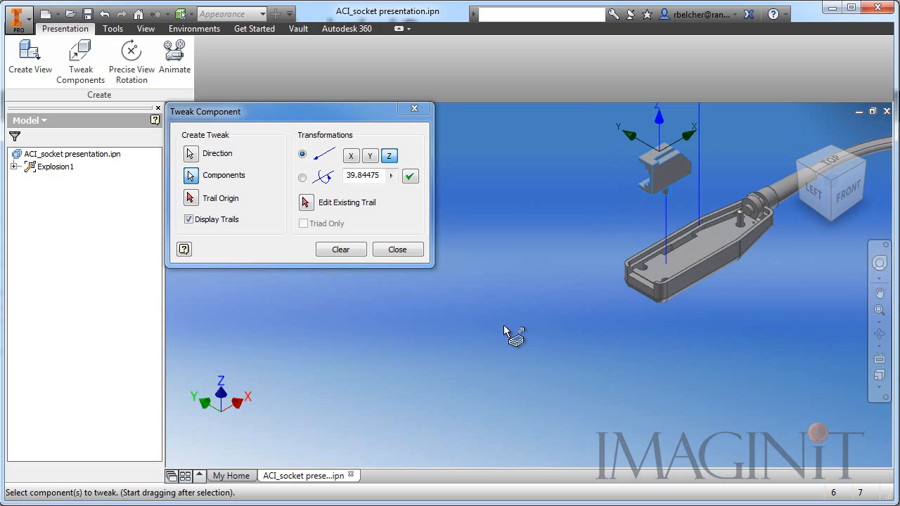
Add a second tweak of about -51.2 along X to the socket insert, moving it out past the housing's open end.
left_click(350, 156)
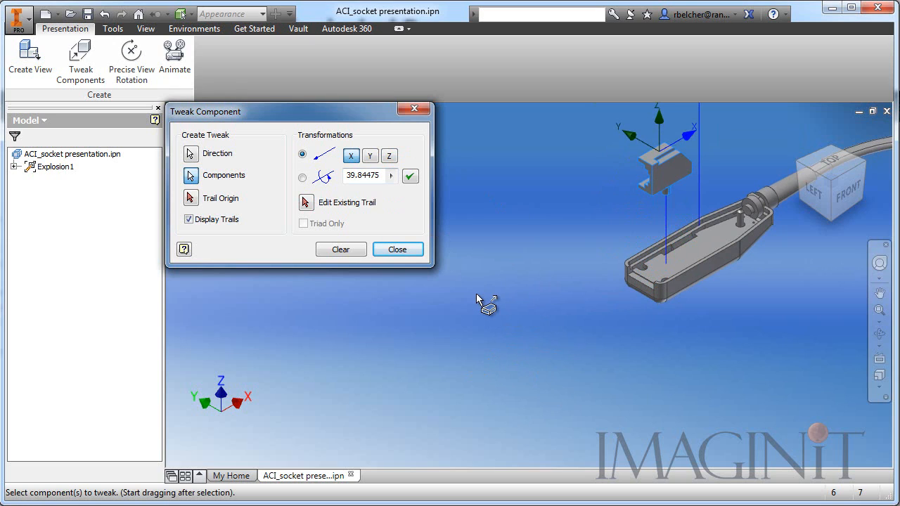
left_click_drag(541, 238, 423, 324)
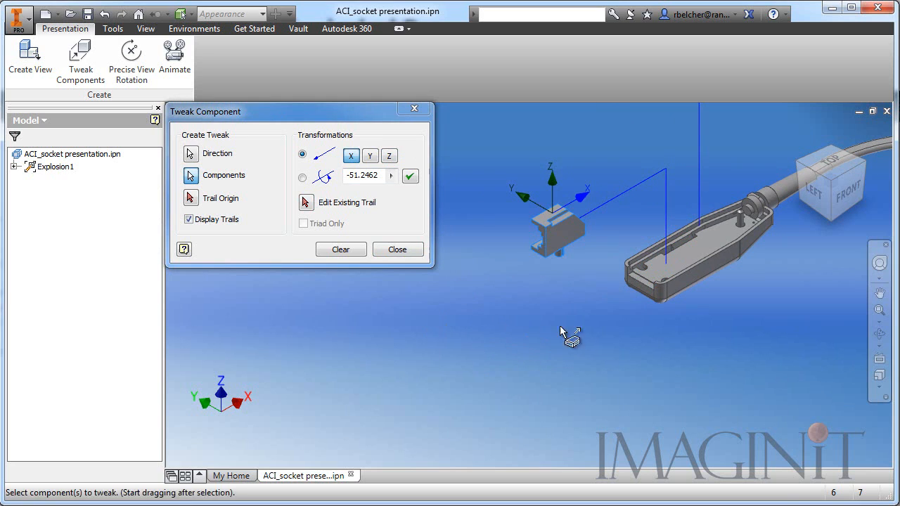
middle_click_drag(561, 322, 511, 334)
scroll(503, 356, "up", 3)
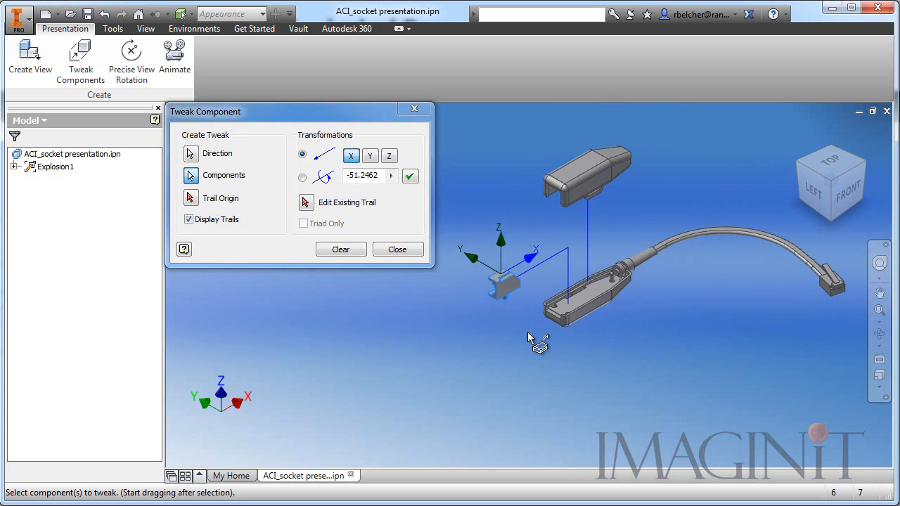
left_click(397, 250)
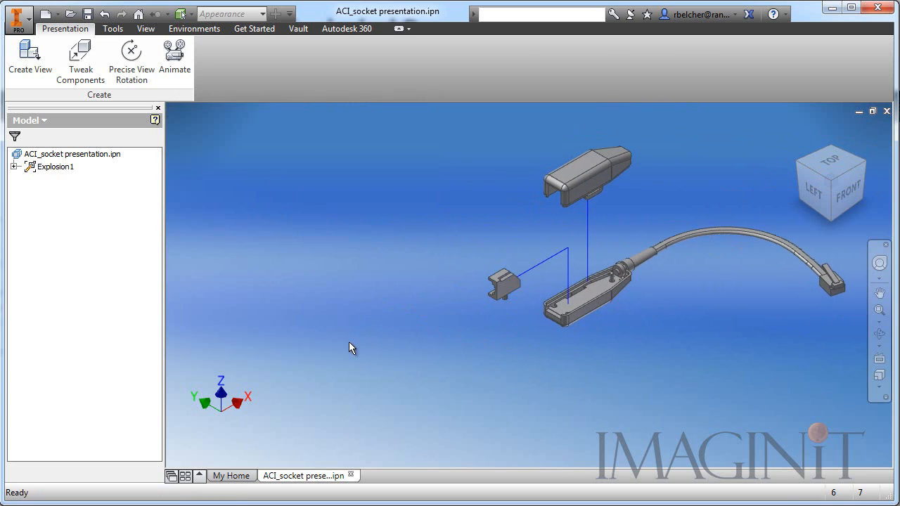
Start a new tweak with its direction from the lower housing's inner floor face and the cable assembly as the component.
middle_click_drag(631, 374, 520, 397)
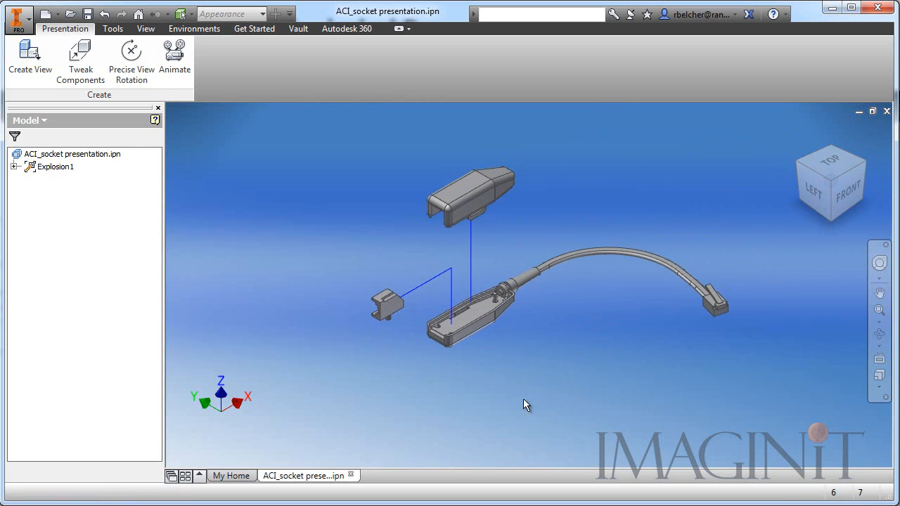
left_click(86, 59)
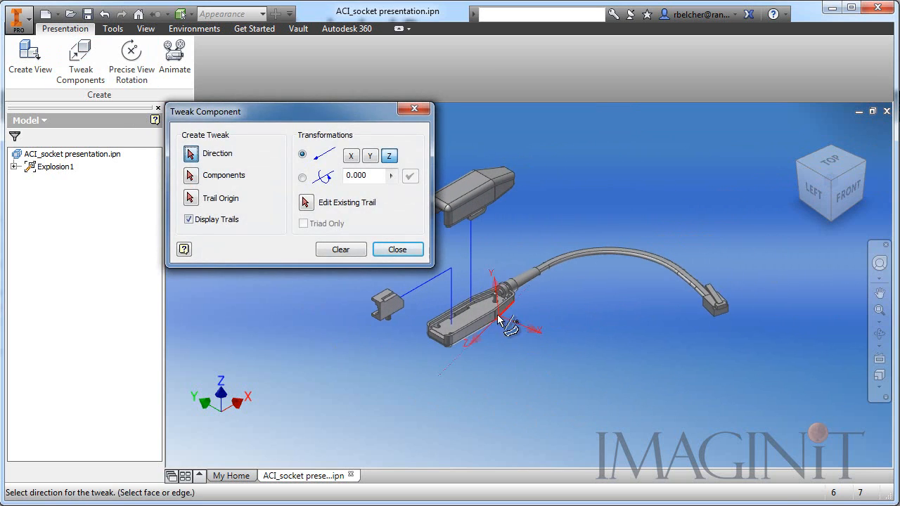
scroll(501, 311, "up", 3)
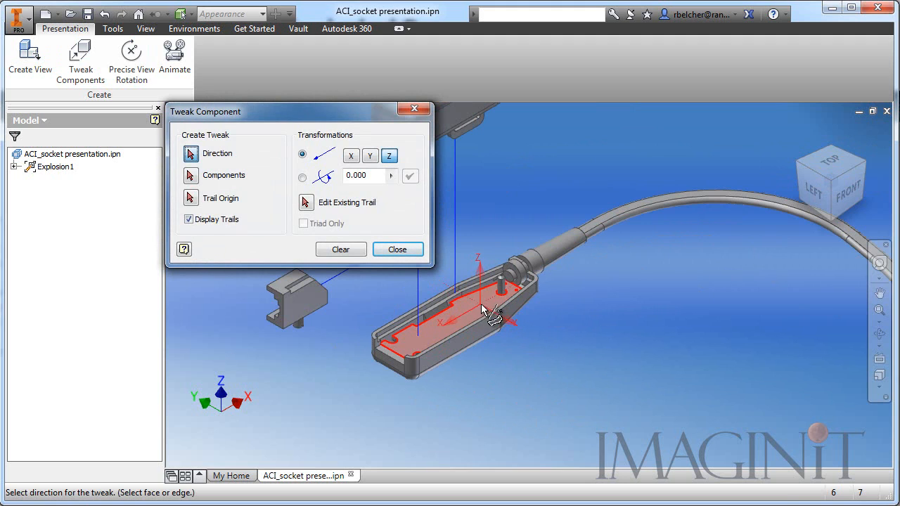
left_click(478, 310)
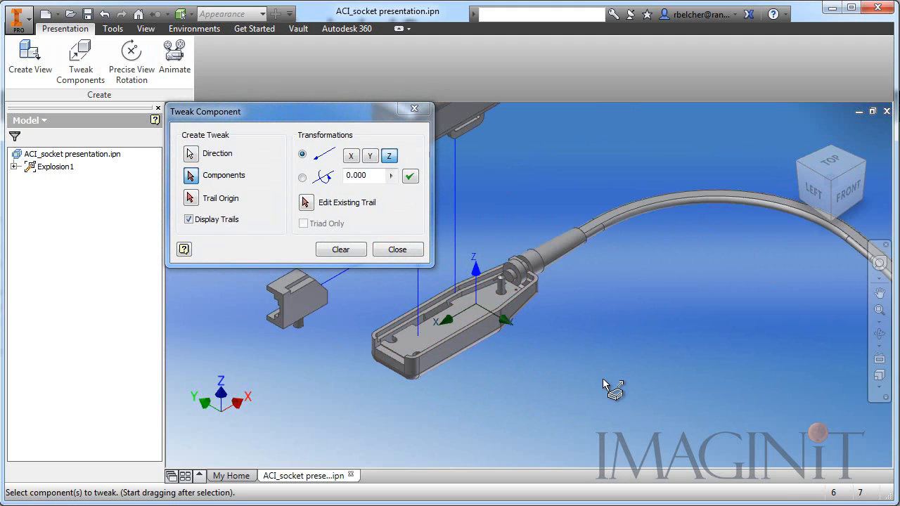
left_click(572, 243)
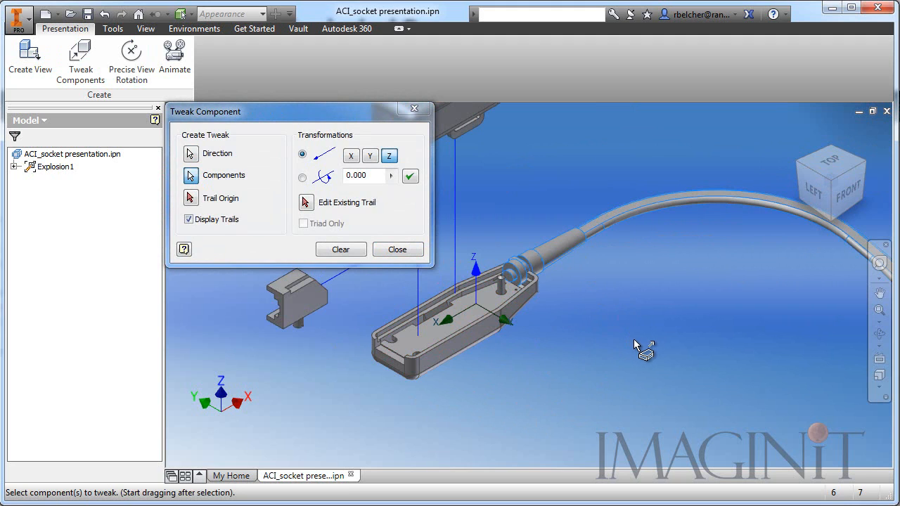
middle_click_drag(537, 376, 677, 392)
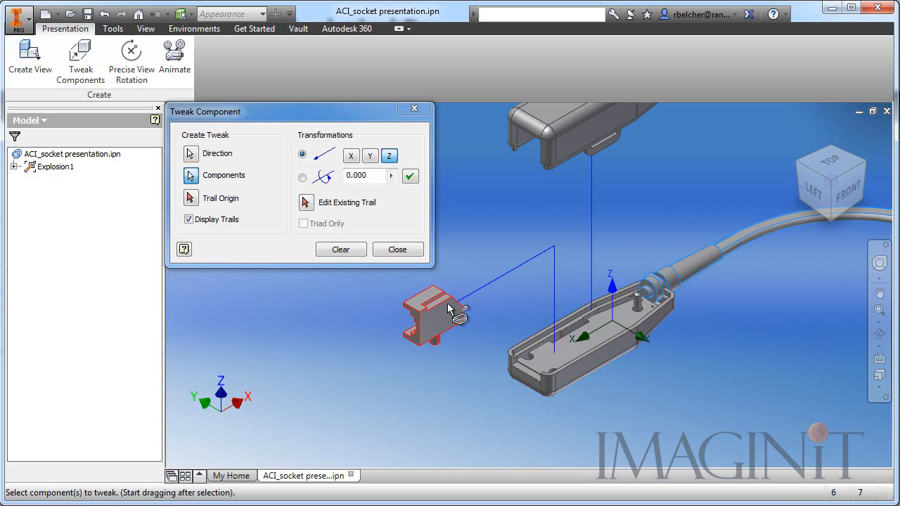
middle_click_drag(766, 352, 552, 334)
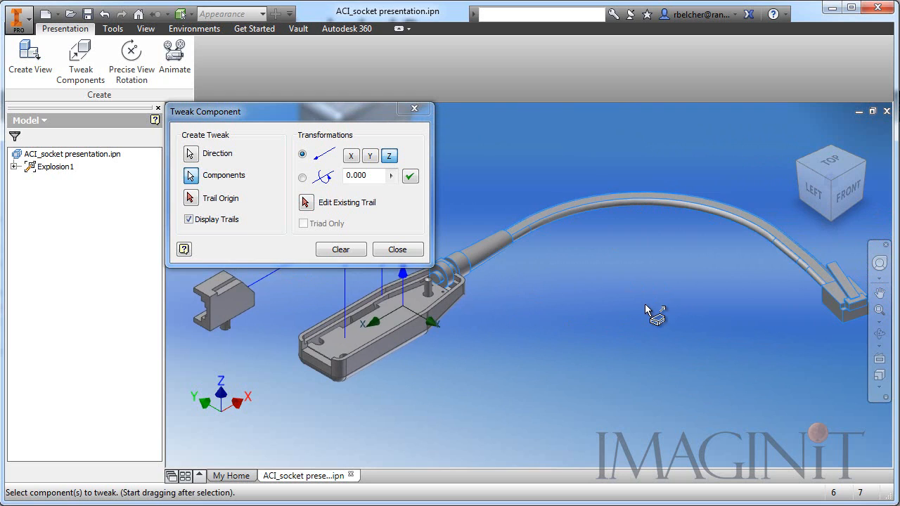
middle_click_drag(558, 361, 653, 363)
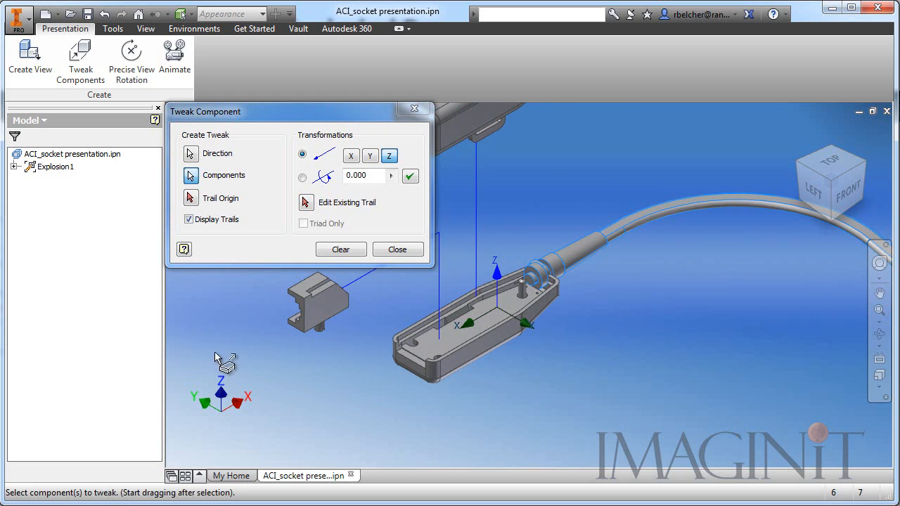
Set the cable tweak's trail origin at the centre of the cable's round end face inside the housing.
left_click(192, 199)
scroll(515, 255, "down", 3)
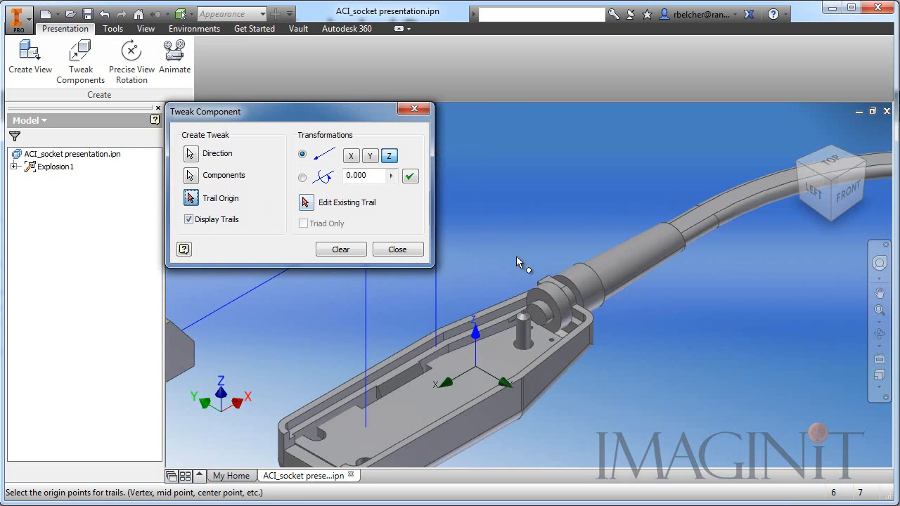
scroll(516, 255, "down", 4)
middle_click_drag(590, 435, 569, 290)
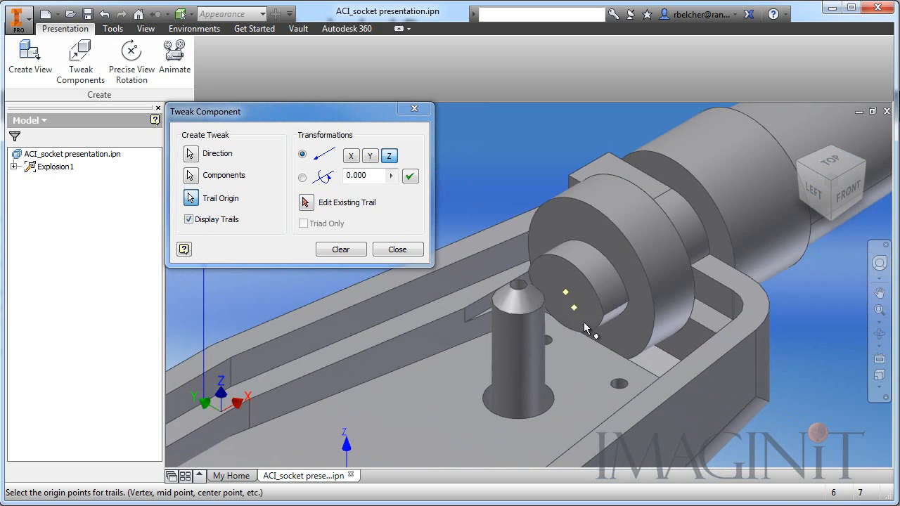
scroll(756, 440, "up", 4)
middle_click_drag(757, 440, 620, 304)
scroll(637, 329, "up", 3)
middle_click_drag(673, 370, 567, 396)
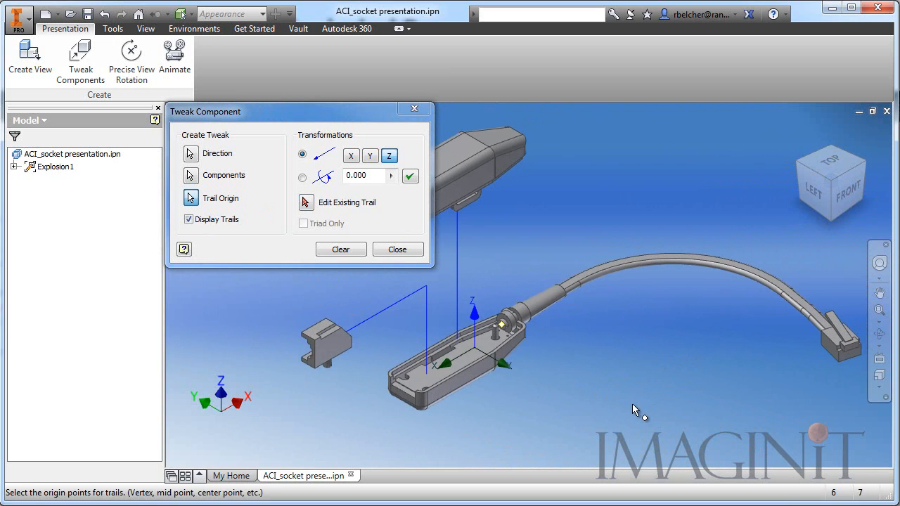
Move the cable assembly about 29.6 upward along Z and about -37.7 along X, away from the lower housing.
left_click_drag(632, 403, 623, 324)
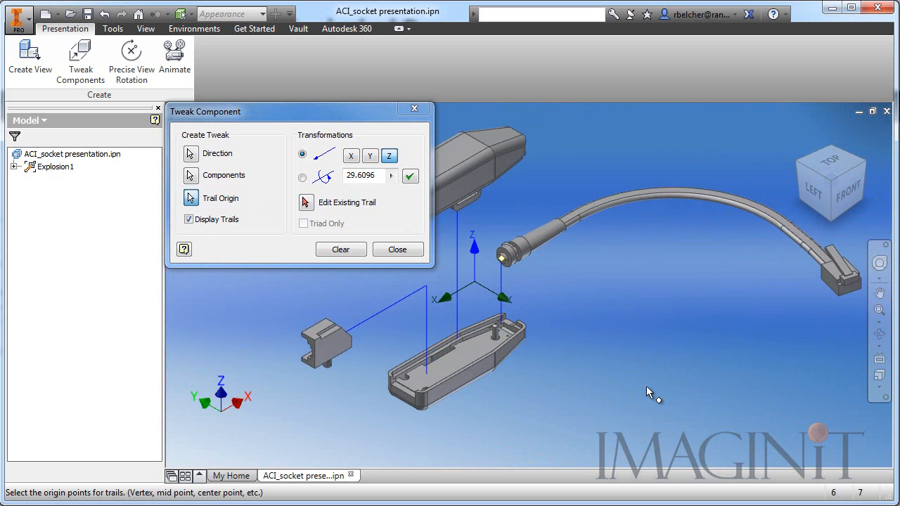
left_click(351, 156)
left_click_drag(584, 405, 674, 364)
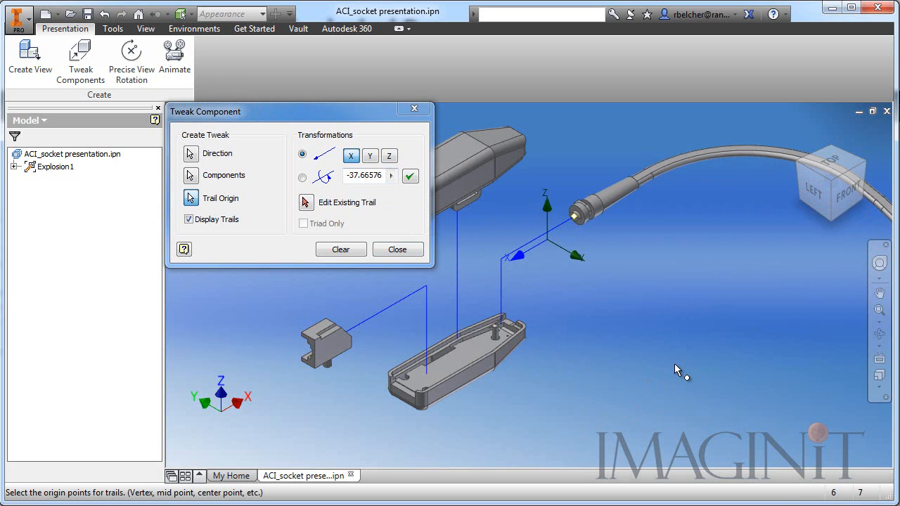
Tweak the lower housing about -38.4 along Z, away from the flat plate, taking the direction from the plate's upper face.
left_click(397, 250)
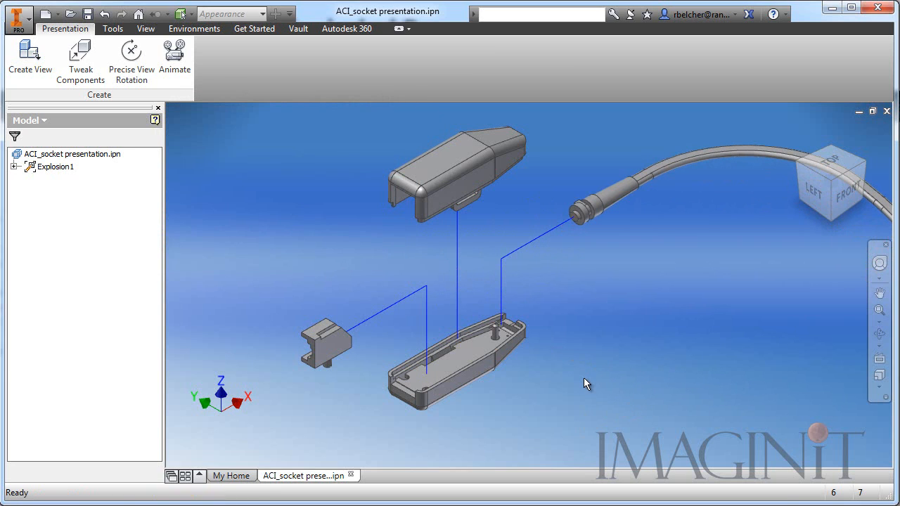
middle_click_drag(538, 413, 593, 373)
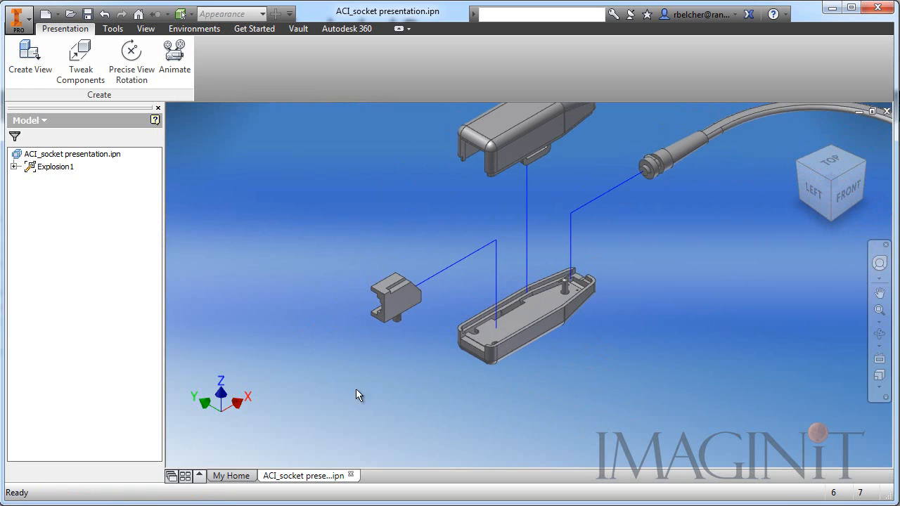
left_click(81, 62)
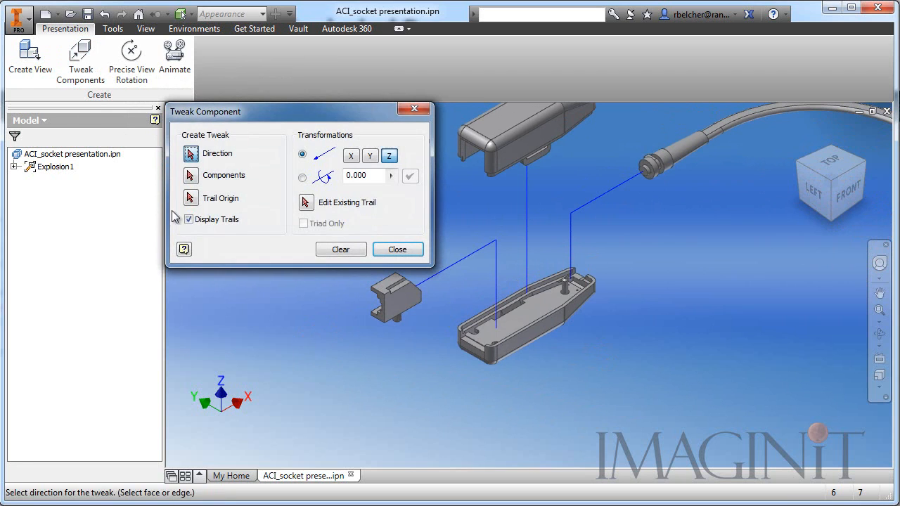
left_click(533, 312)
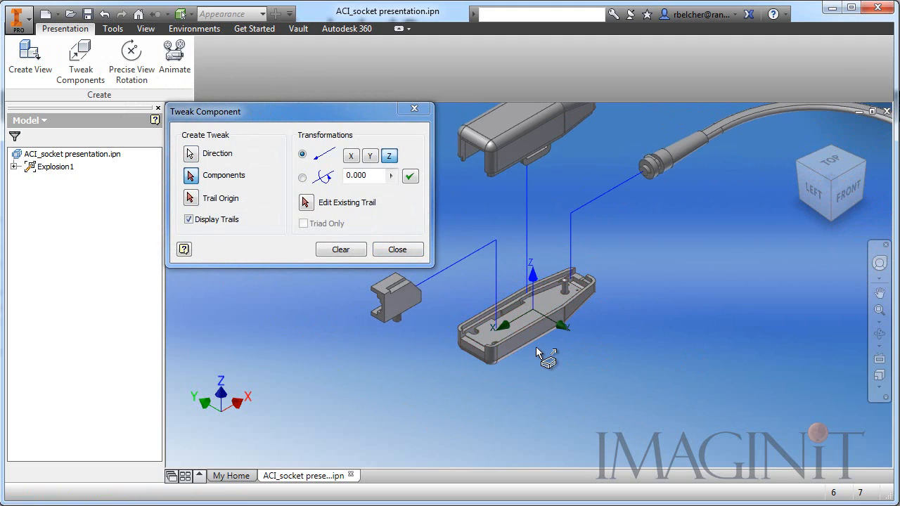
left_click(534, 334)
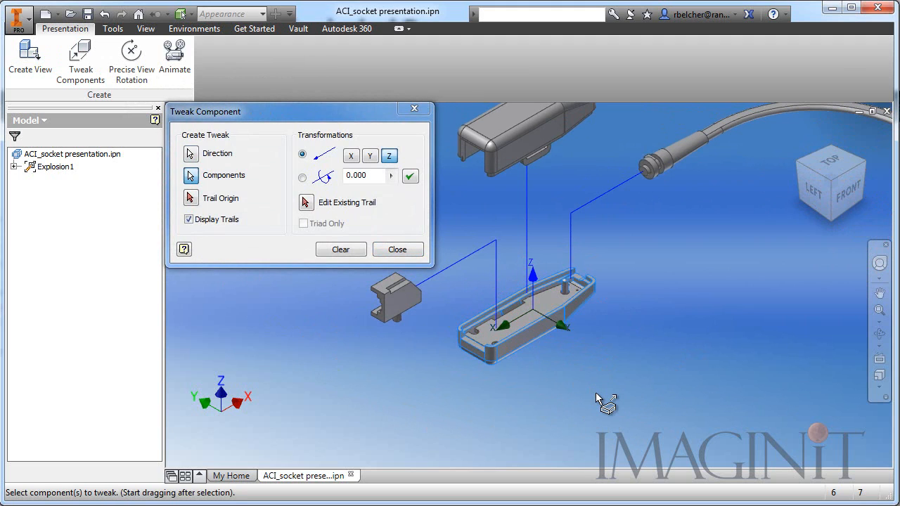
left_click_drag(635, 250, 651, 351)
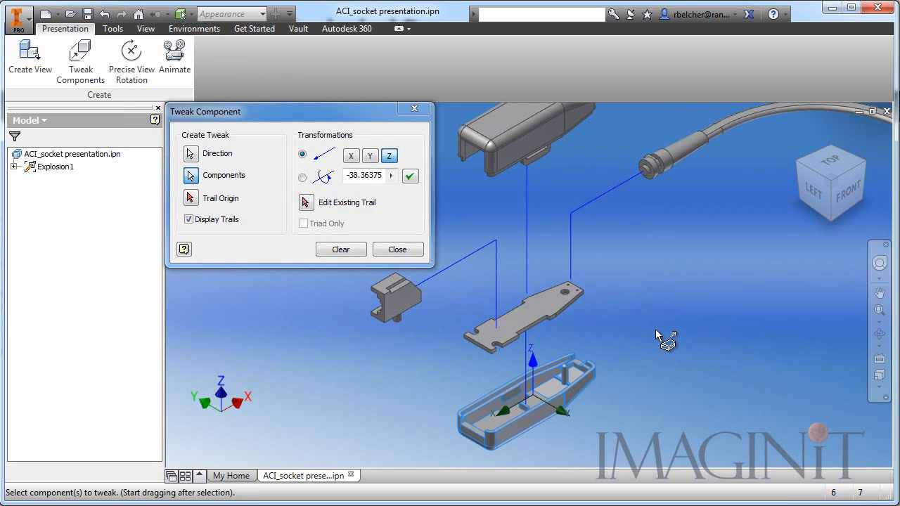
left_click(395, 250)
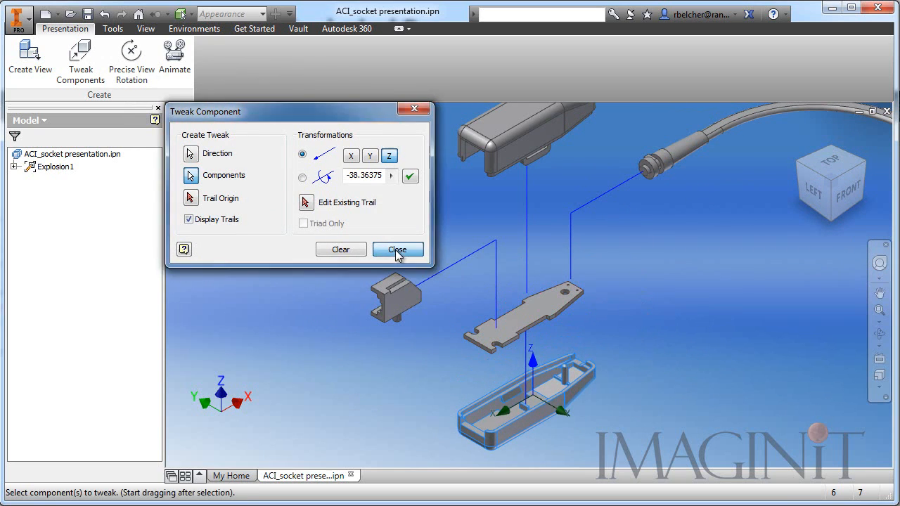
Animate the exploded view with interval 25 and 1 repetition, playing it forward, pausing partway and playing it in reverse.
key("F6")
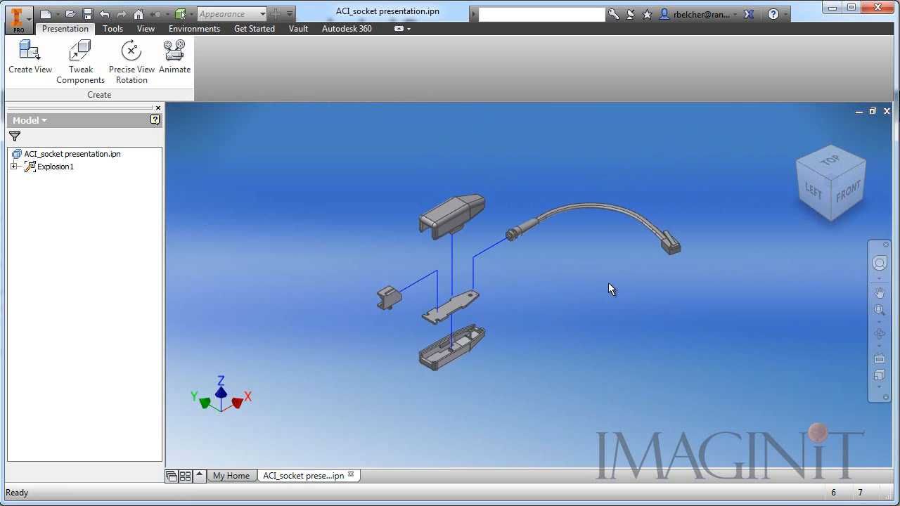
scroll(533, 287, "down", 3)
scroll(533, 287, "up", 3)
middle_click_drag(533, 287, 539, 296)
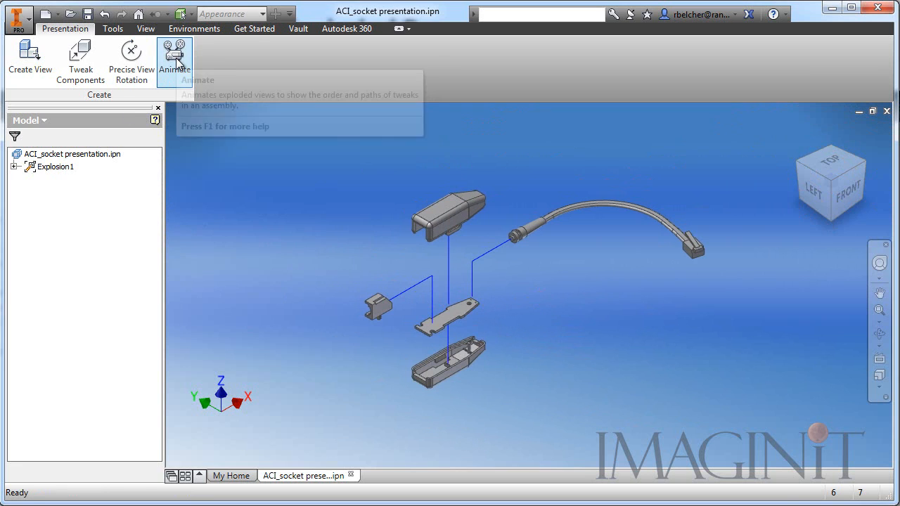
key("ctrl")
key("ctrl")
key("ctrl")
key("ctrl")
key("ctrl")
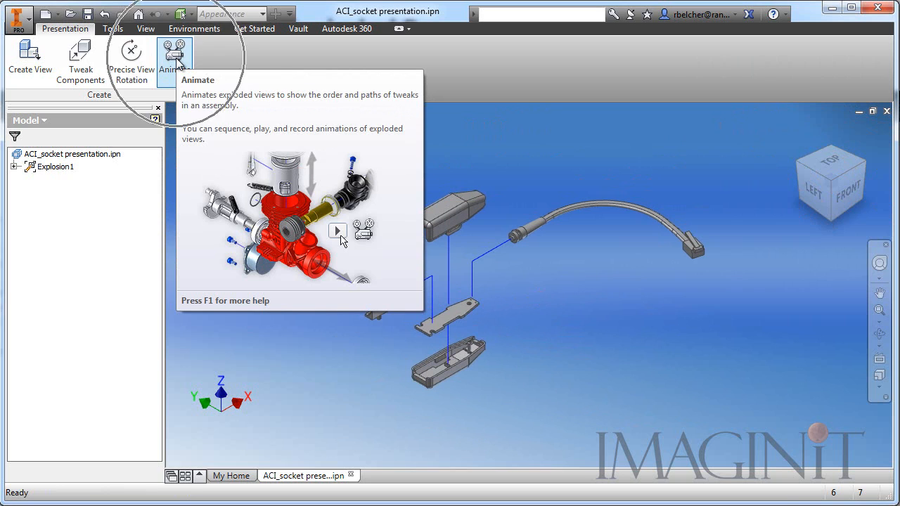
left_click(176, 62)
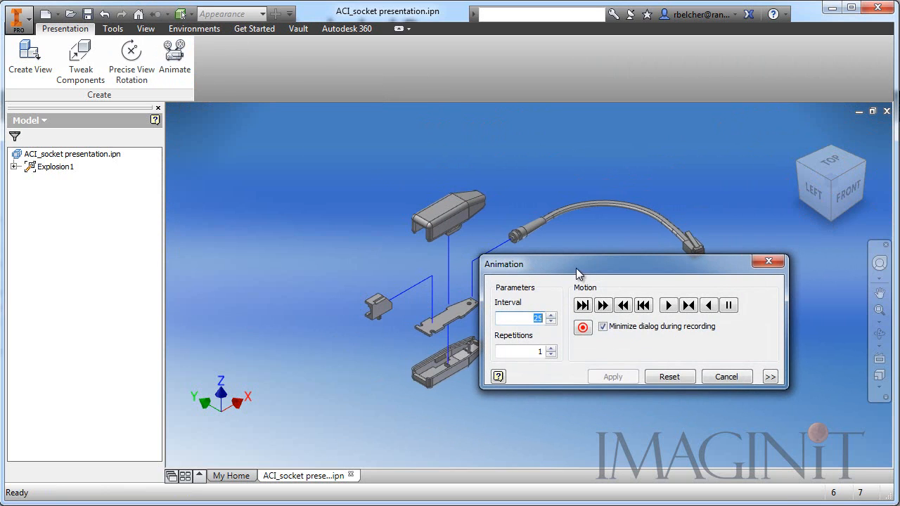
left_click_drag(575, 267, 619, 320)
middle_click_drag(529, 277, 437, 255)
scroll(448, 257, "up", 2)
scroll(448, 257, "down", 3)
scroll(449, 258, "down", 1)
left_click_drag(650, 317, 647, 313)
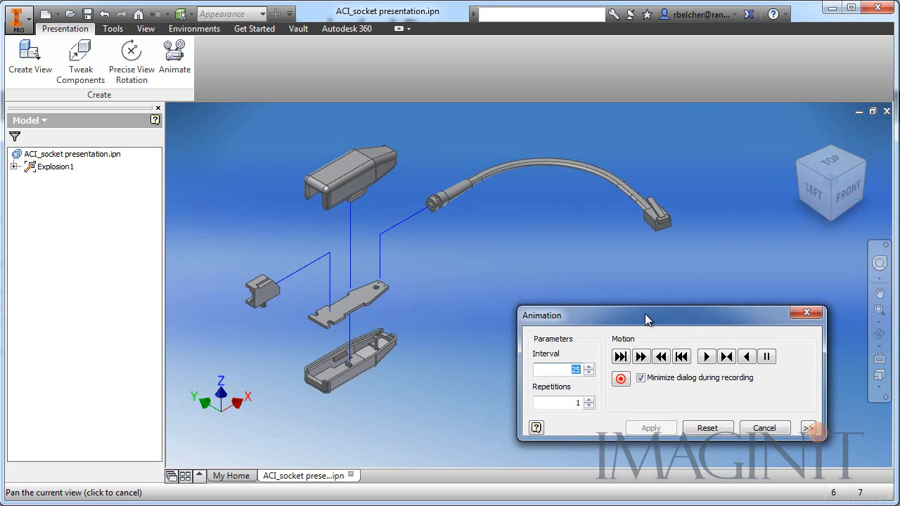
left_click(705, 357)
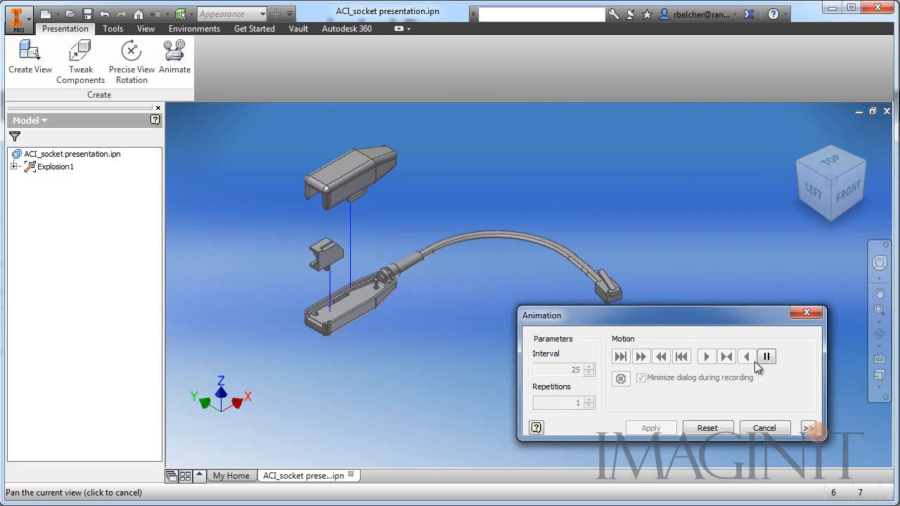
left_click(766, 358)
left_click(747, 356)
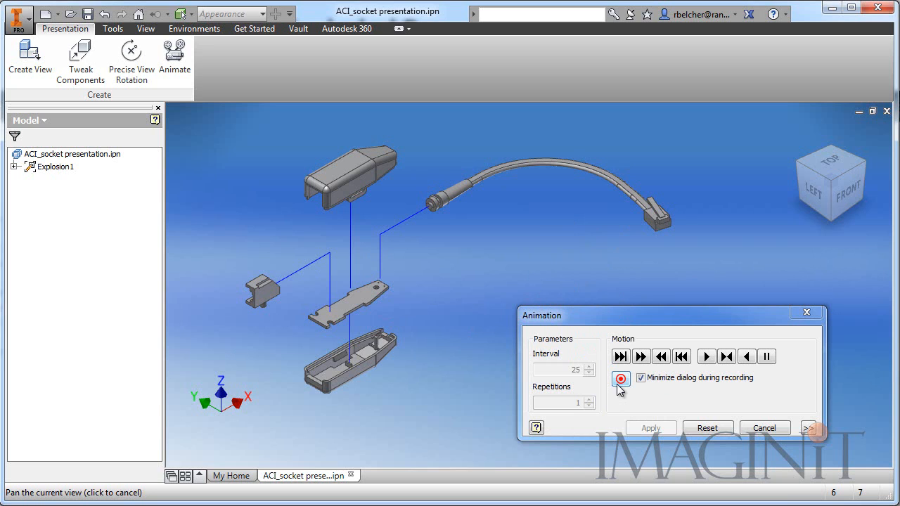
left_click(806, 312)
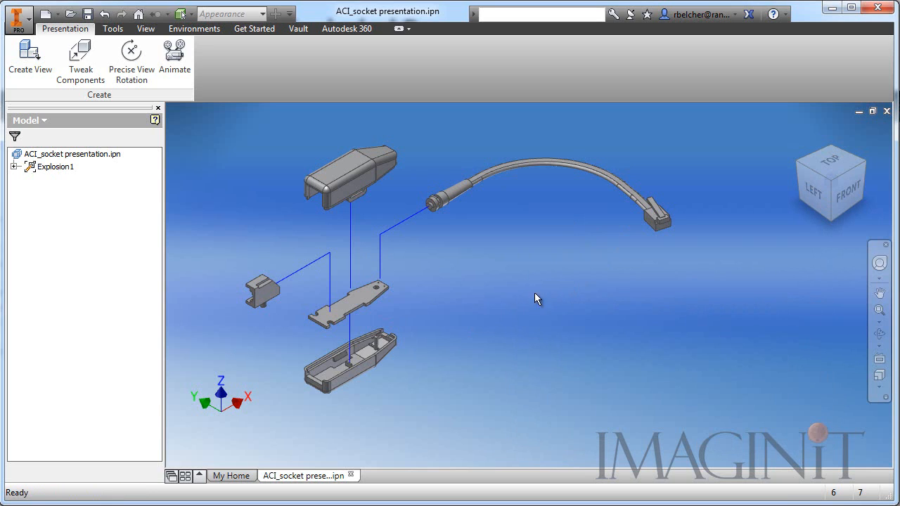
key("F6")
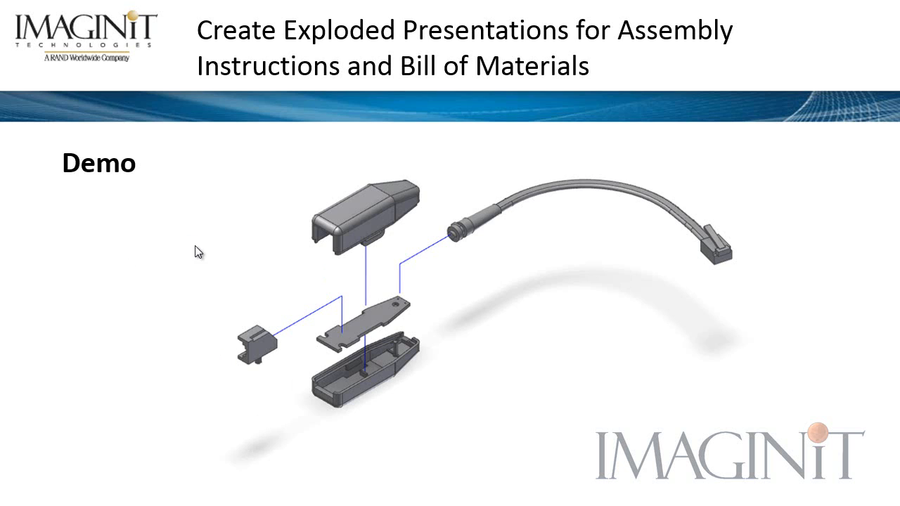
left_click(199, 251)
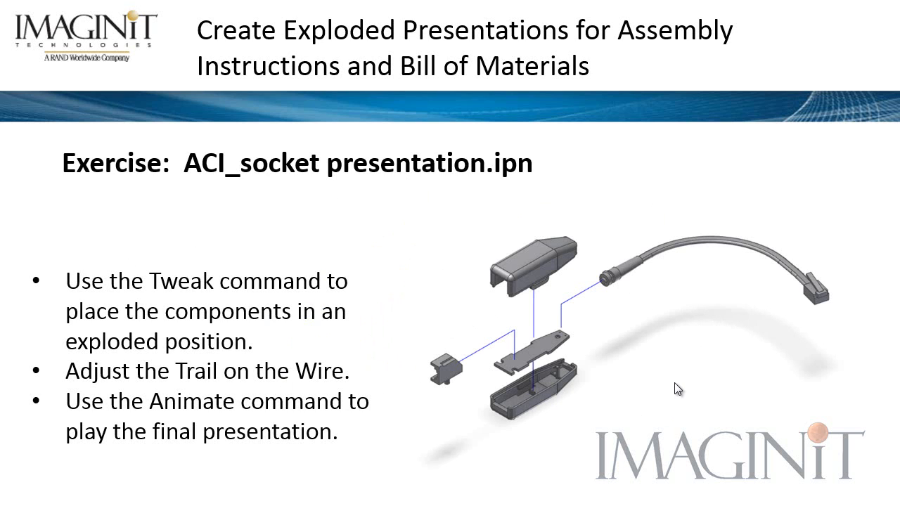
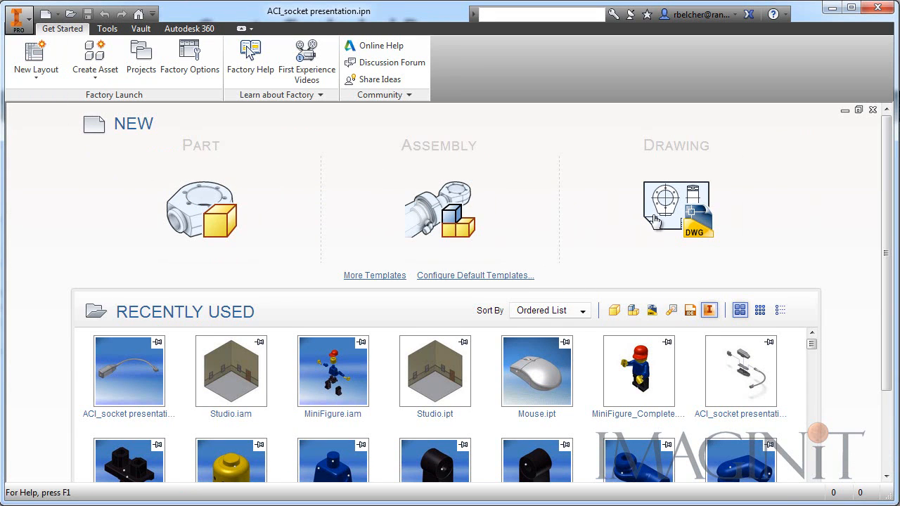
Create a new drawing from the default Drawing template.
mouse_move(658, 212)
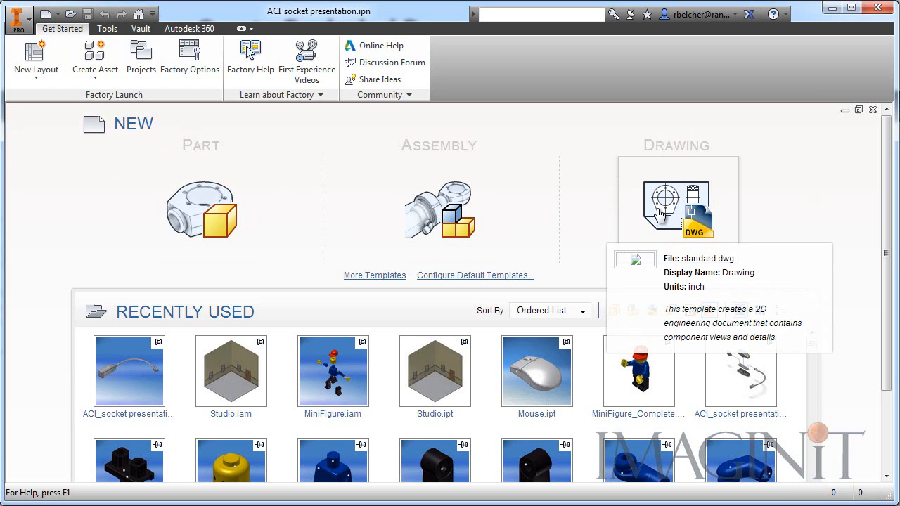
left_click(58, 14)
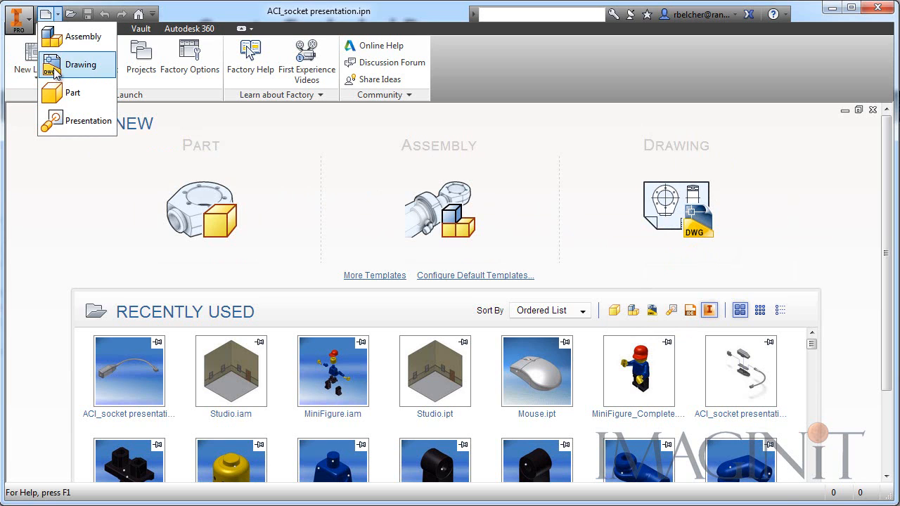
left_click(57, 68)
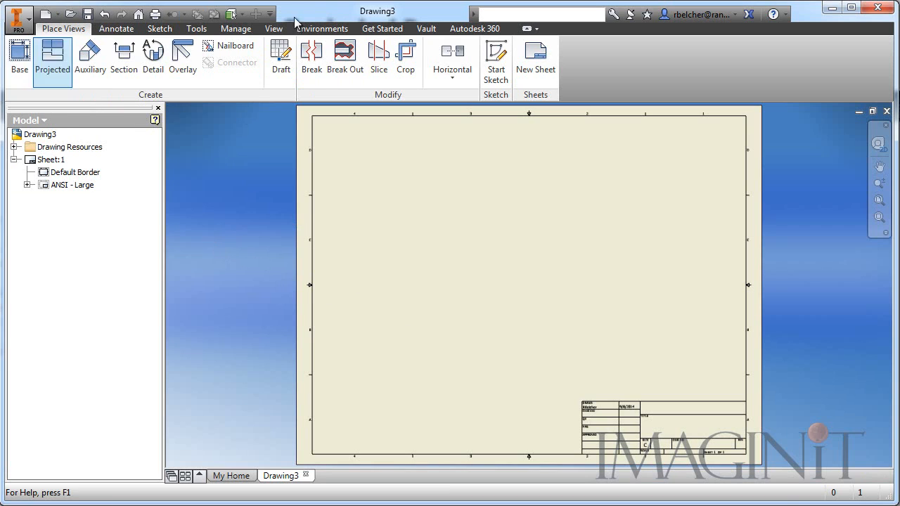
Start a base view and load ACI_socket presentation_Complete.ipn as its source file.
left_click(19, 52)
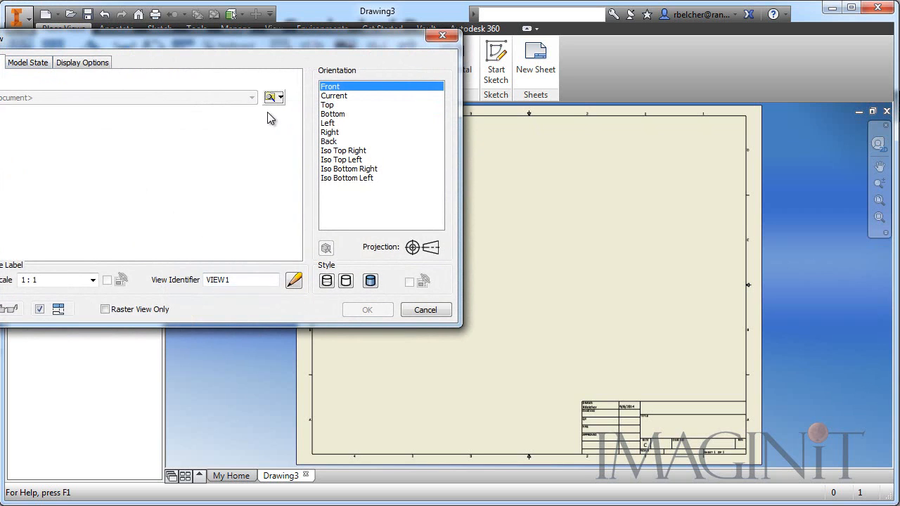
left_click(270, 98)
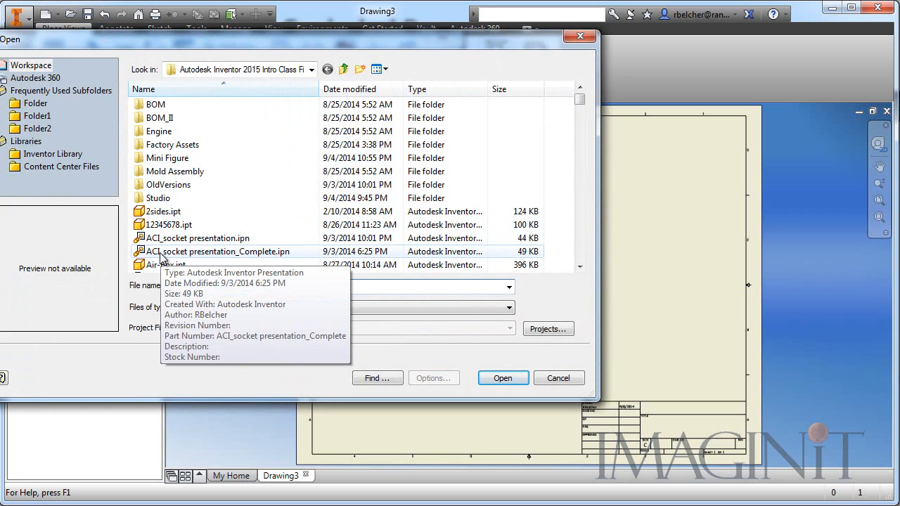
left_click(227, 253)
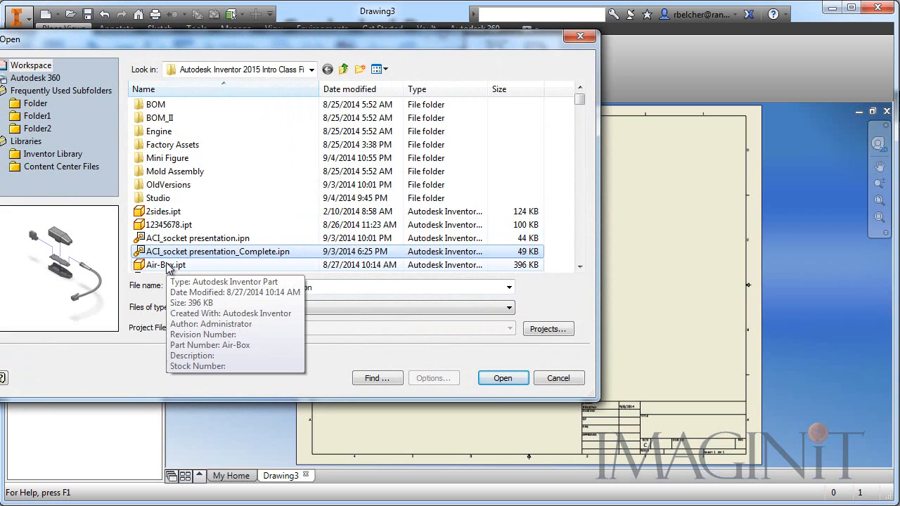
left_click(503, 378)
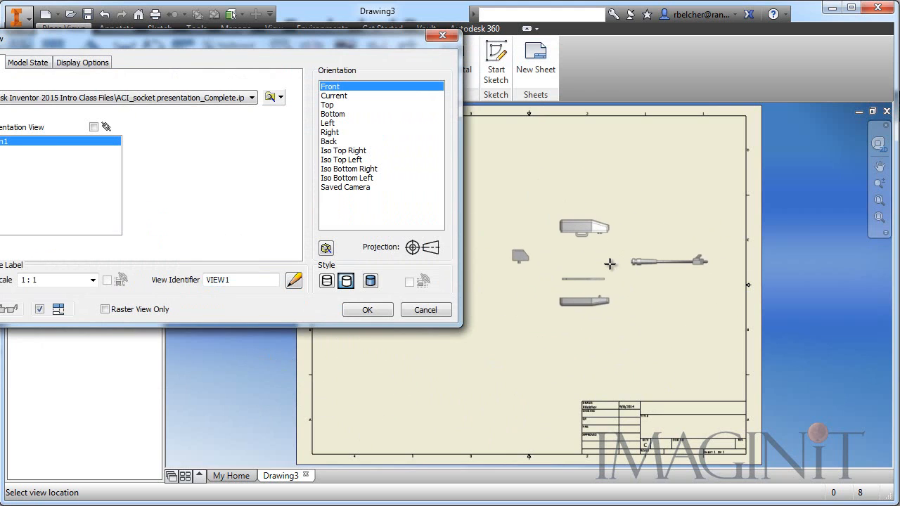
Place the exploded base view on the sheet at 1:1 in Iso Top Right orientation, without any projected views.
left_click(355, 150)
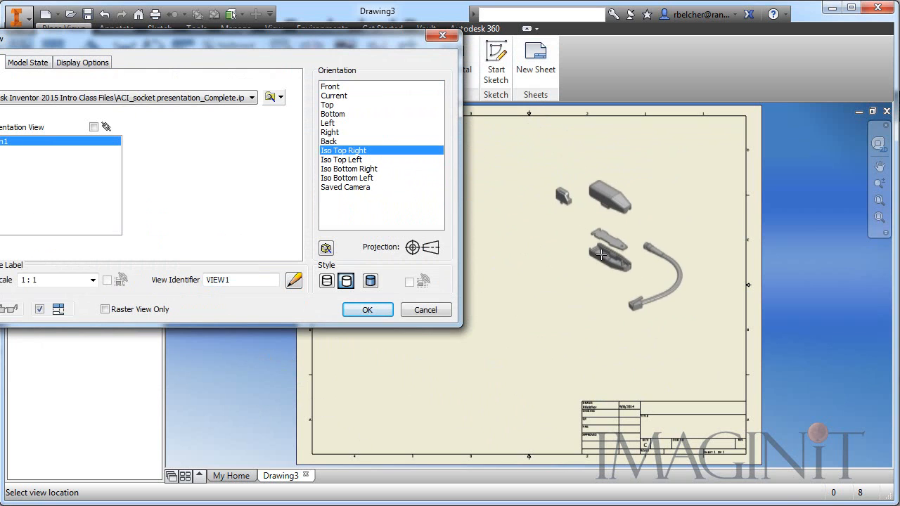
left_click(601, 255)
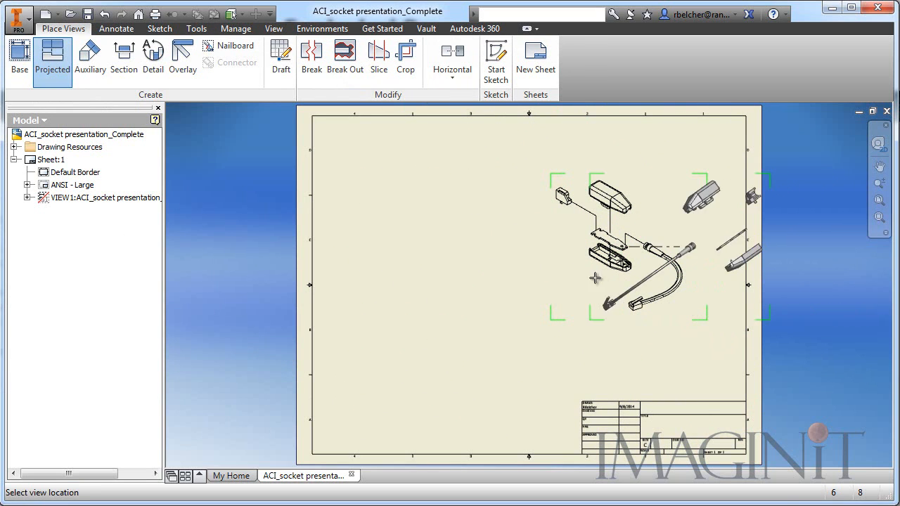
right_click(425, 239)
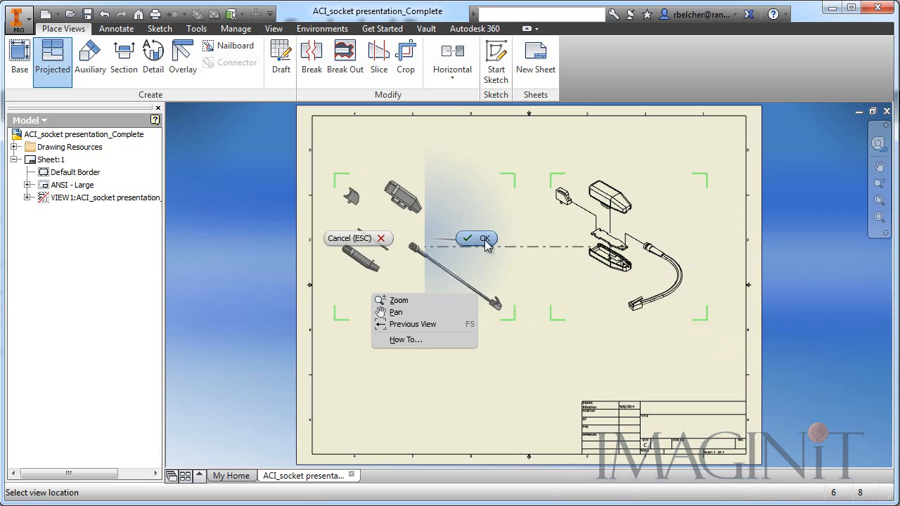
left_click(482, 239)
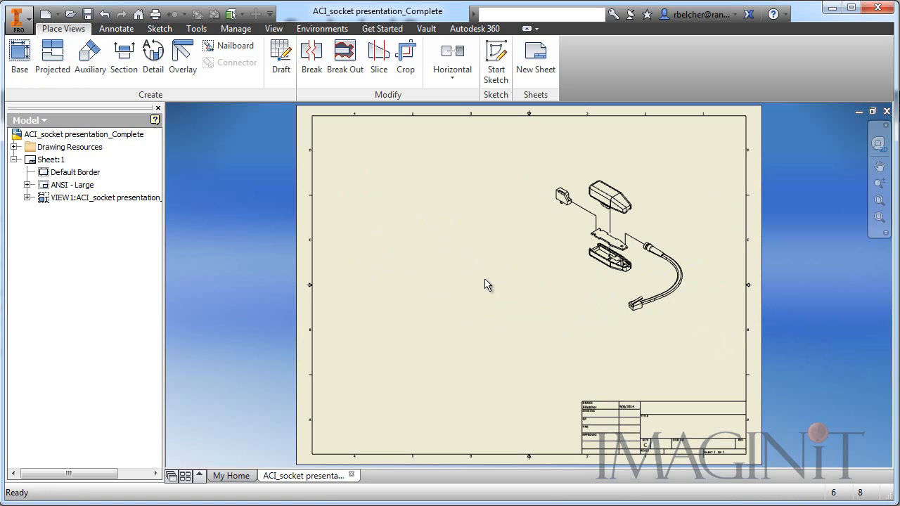
Move the exploded view left across the sheet, nearer to the sheet's centre.
scroll(650, 213, "up", 3)
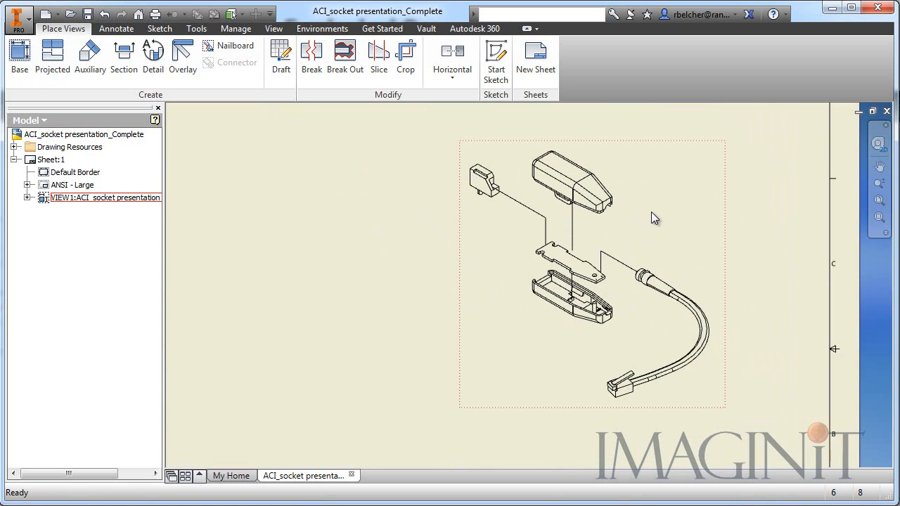
middle_click_drag(651, 211, 499, 213)
scroll(530, 229, "down", 3)
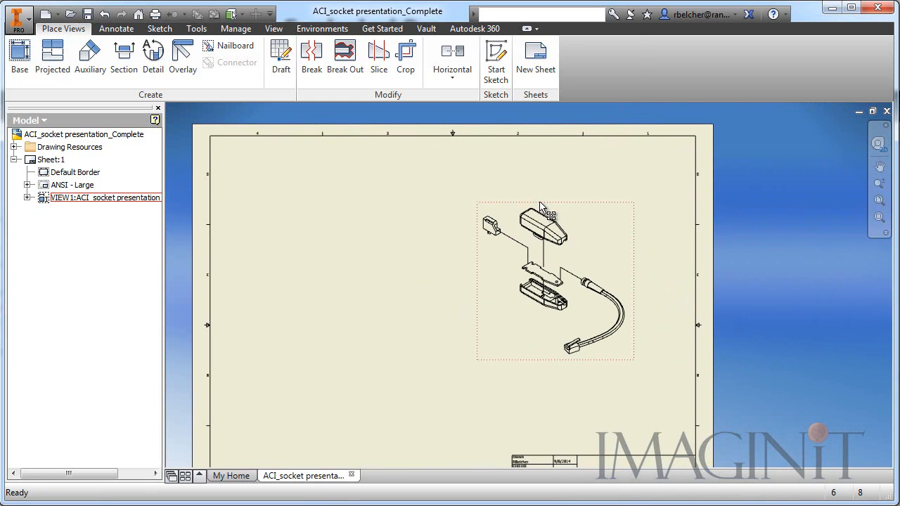
left_click(515, 202)
left_click_drag(514, 203, 424, 197)
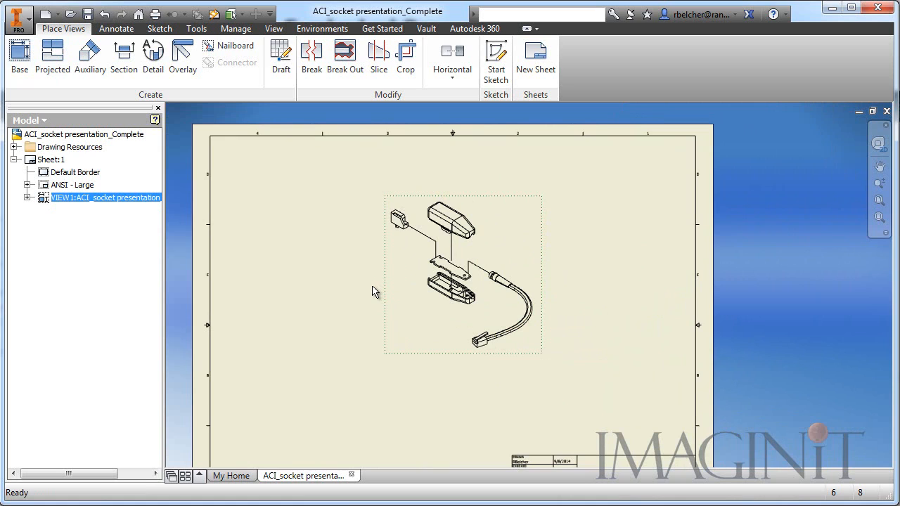
Add a parts list for the exploded view with the Structured BOM view, placed in the upper-right corner of the sheet.
left_click(116, 29)
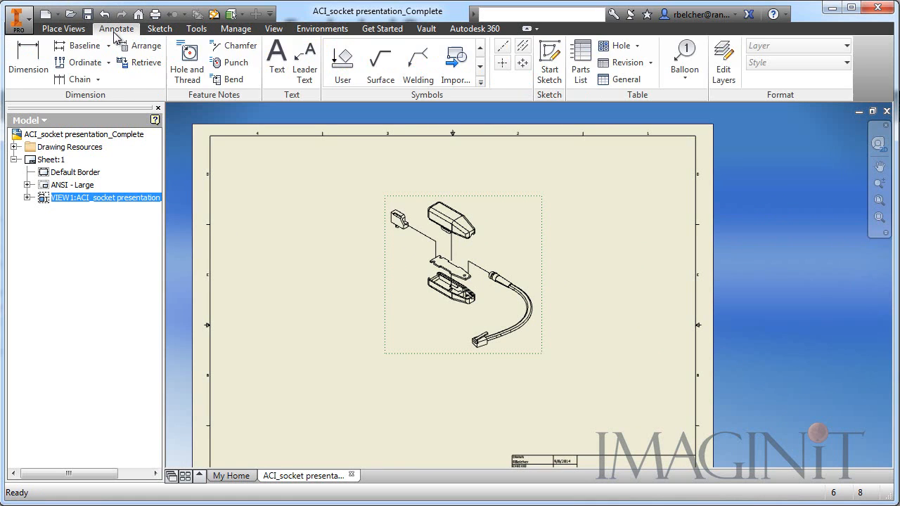
left_click(582, 60)
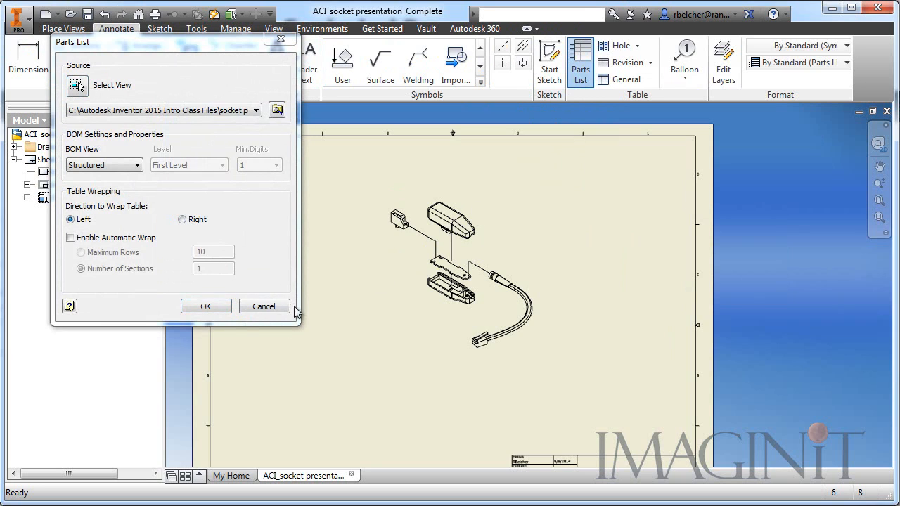
left_click(205, 306)
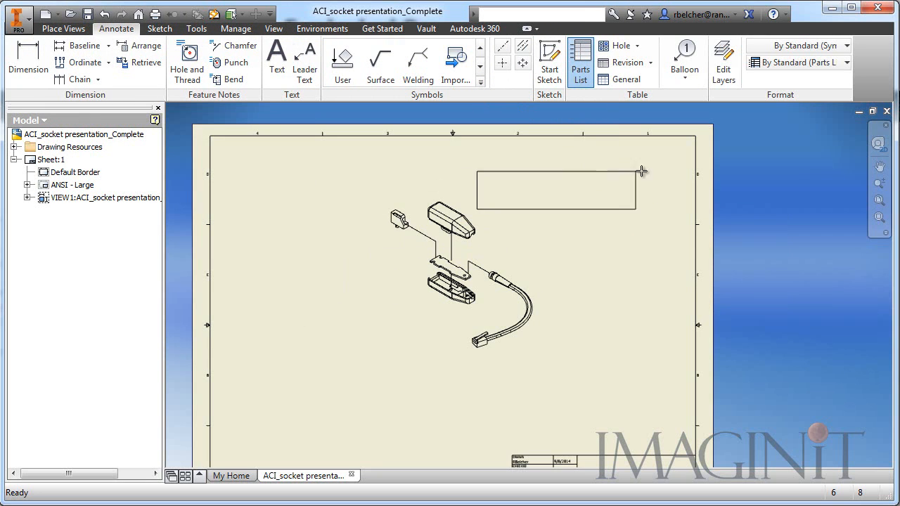
left_click(688, 160)
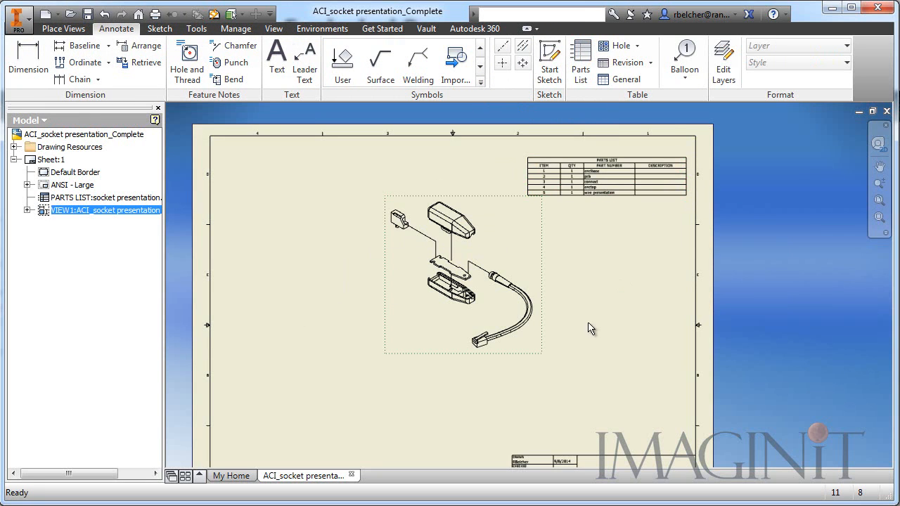
Attach a balloon to the top edge of the enclosure top, placed above and to the right of the part.
scroll(560, 257, "up", 3)
middle_click_drag(600, 223, 626, 285)
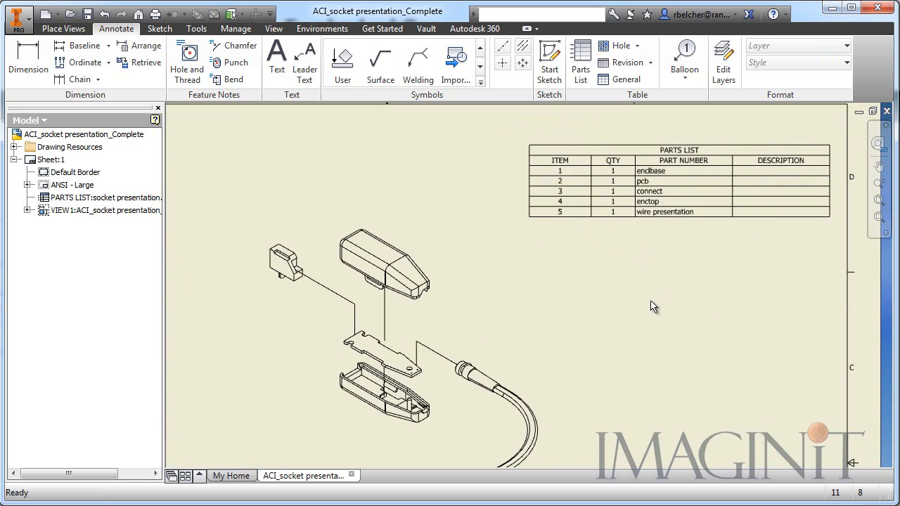
left_click(684, 50)
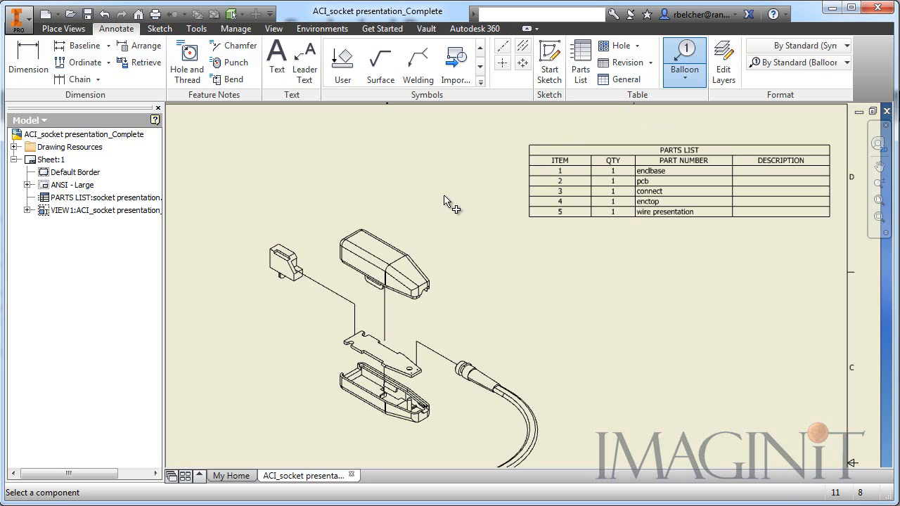
scroll(404, 202, "up", 2)
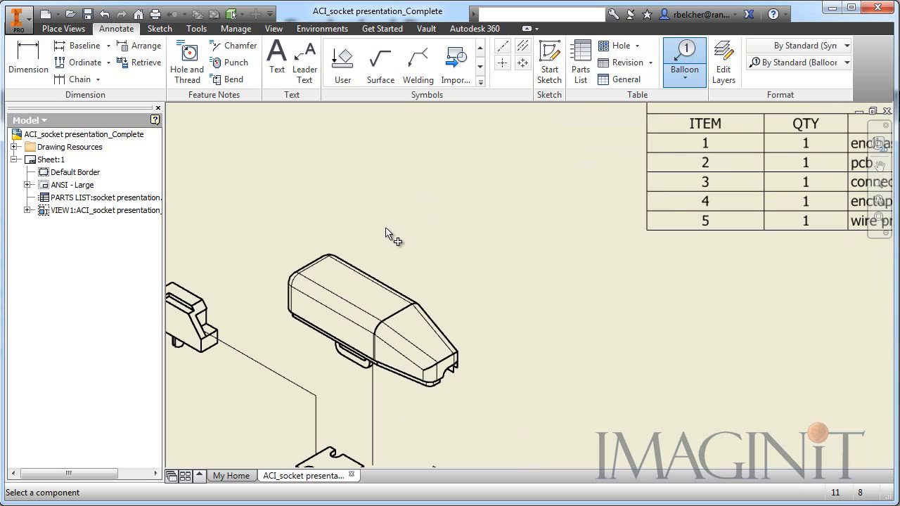
left_click(368, 279)
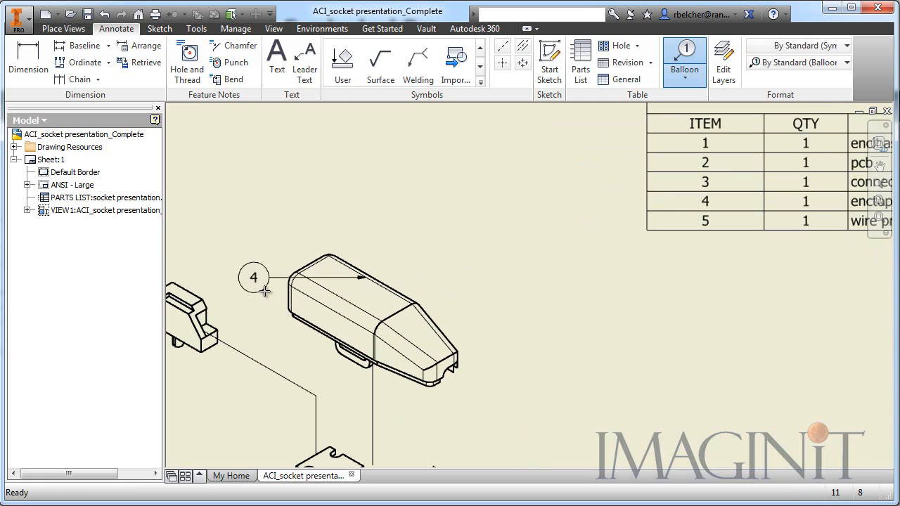
left_click(420, 200)
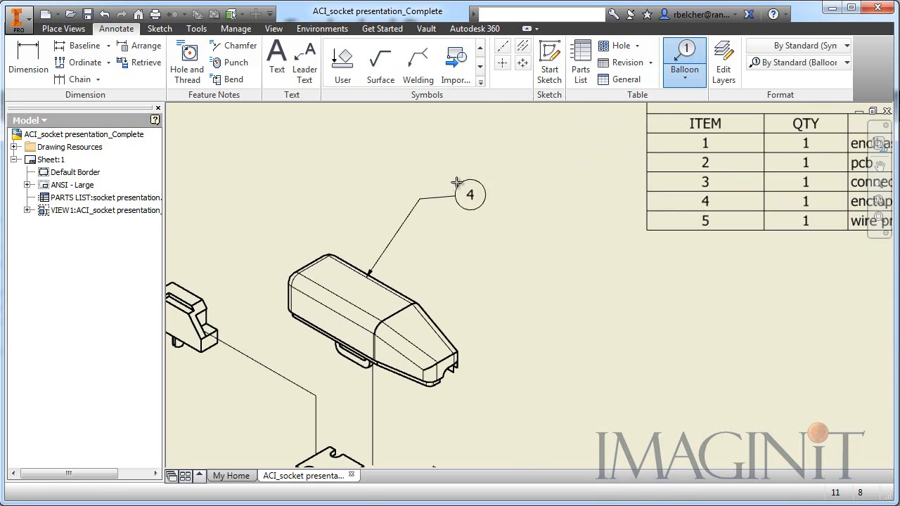
key("Return")
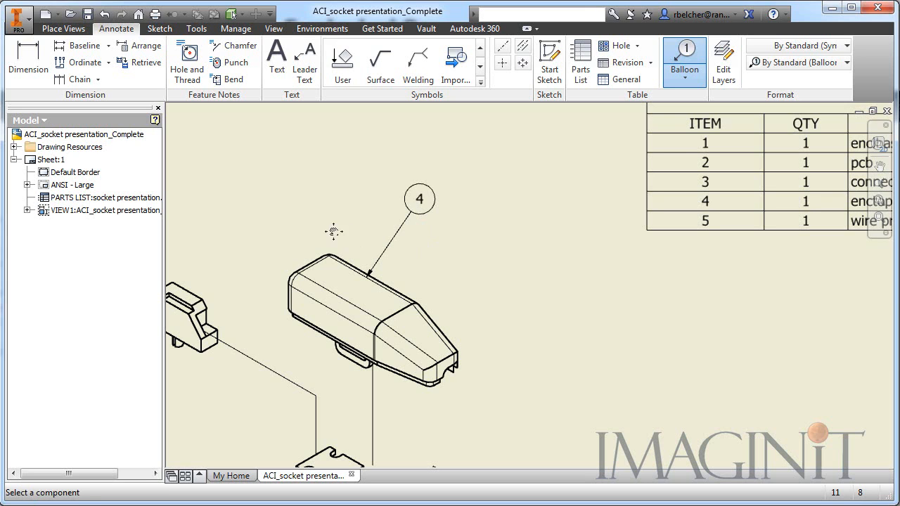
Add balloons to the connector and the wire, each placed above and to the right of its part.
middle_click_drag(331, 232, 429, 189)
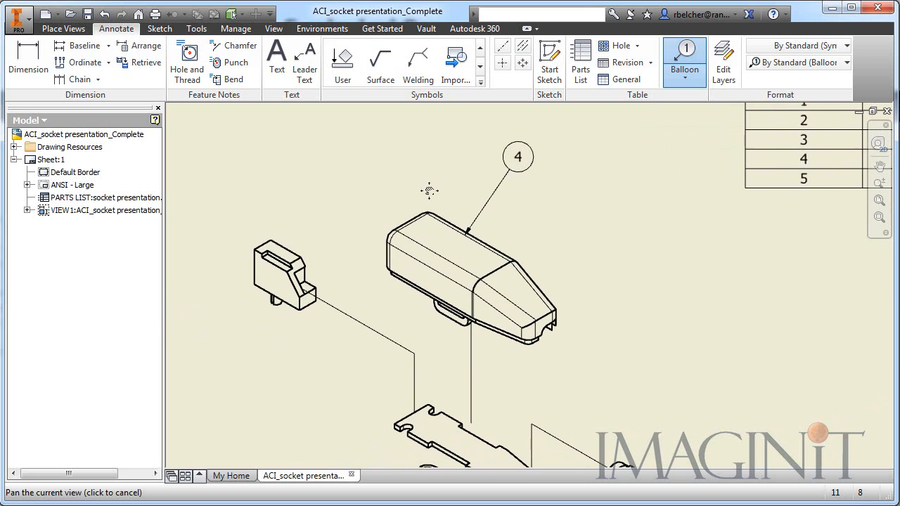
left_click(282, 250)
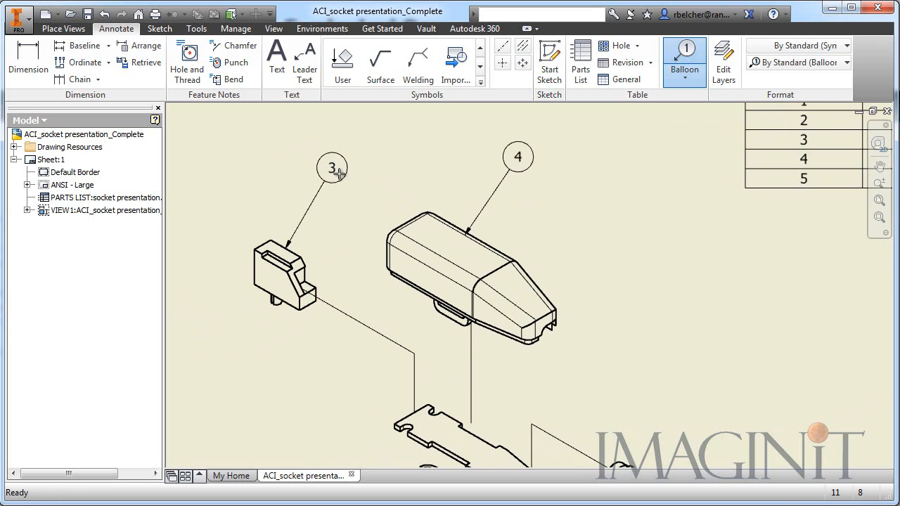
left_click(342, 176)
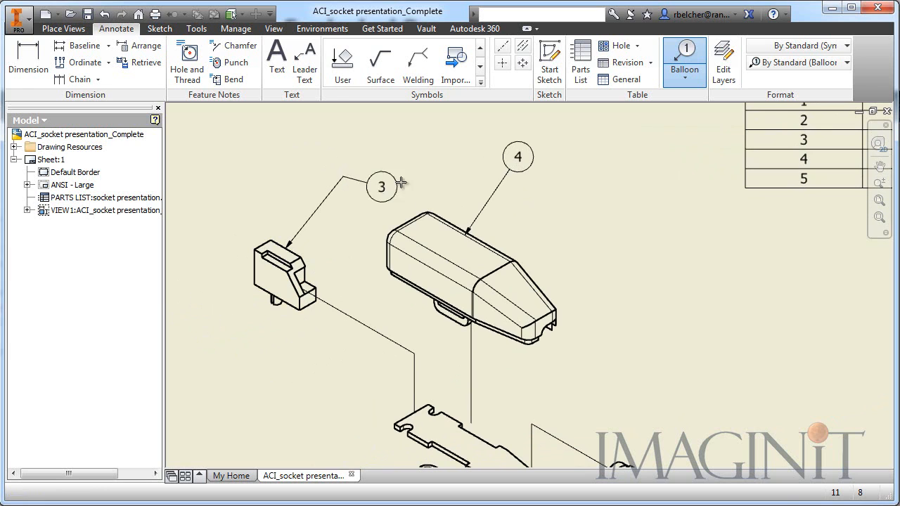
key("Return")
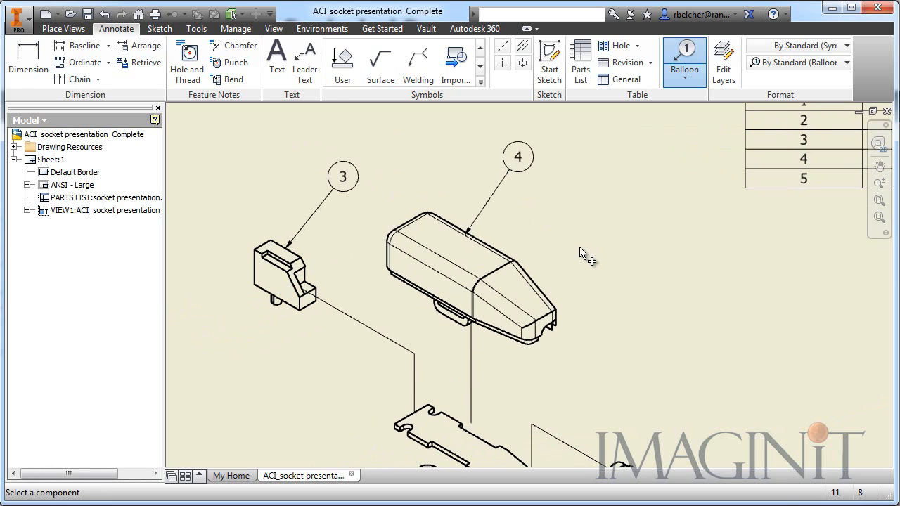
middle_click_drag(667, 316, 570, 167)
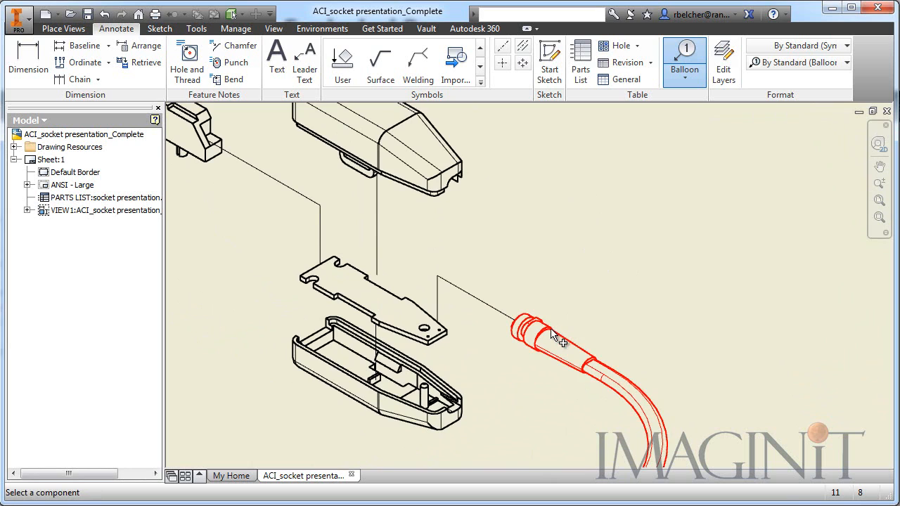
left_click(553, 324)
scroll(609, 265, "up", 2)
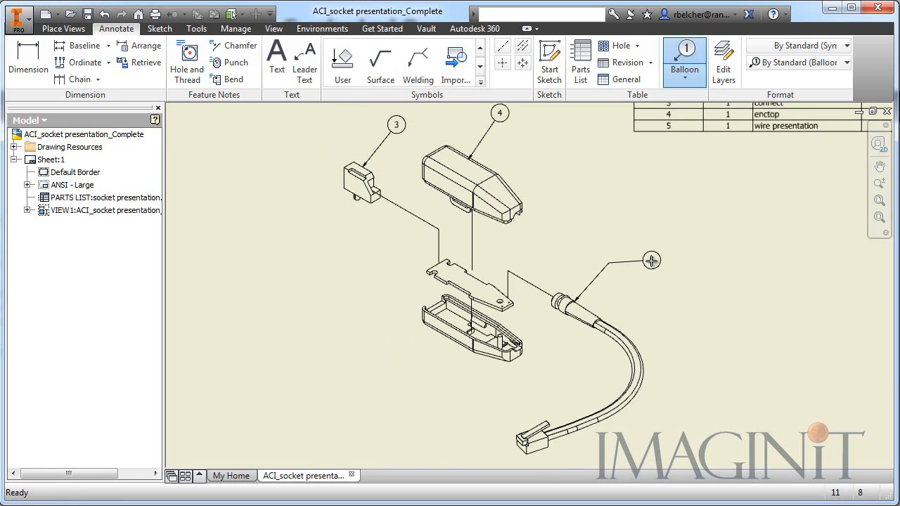
left_click(609, 262)
Add balloons to the circuit board and the enclosure base, placed above the board and below-left of the base, and finish ballooning.
left_click(476, 277)
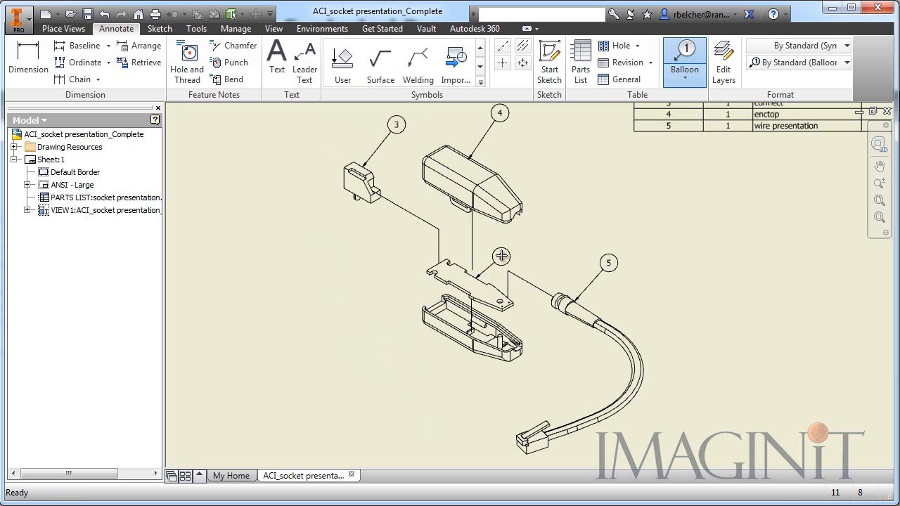
left_click(495, 251)
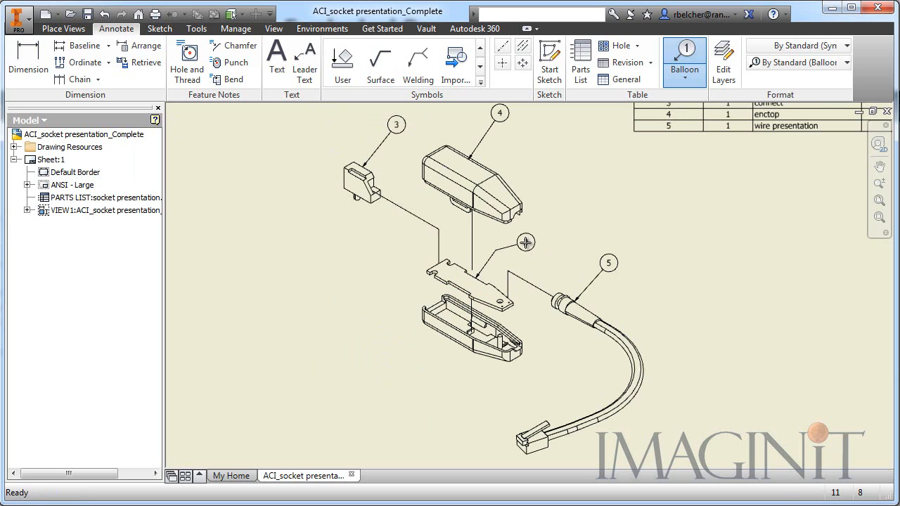
key("Return")
left_click(448, 336)
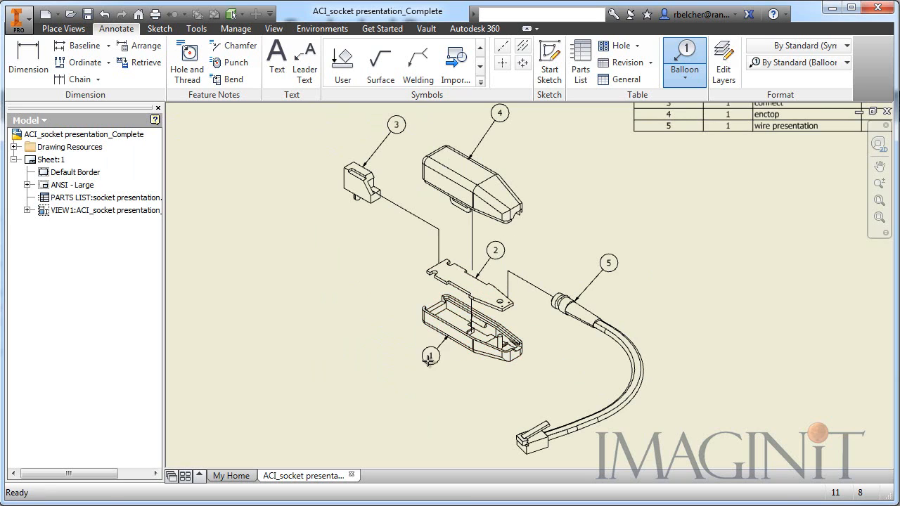
left_click(417, 366)
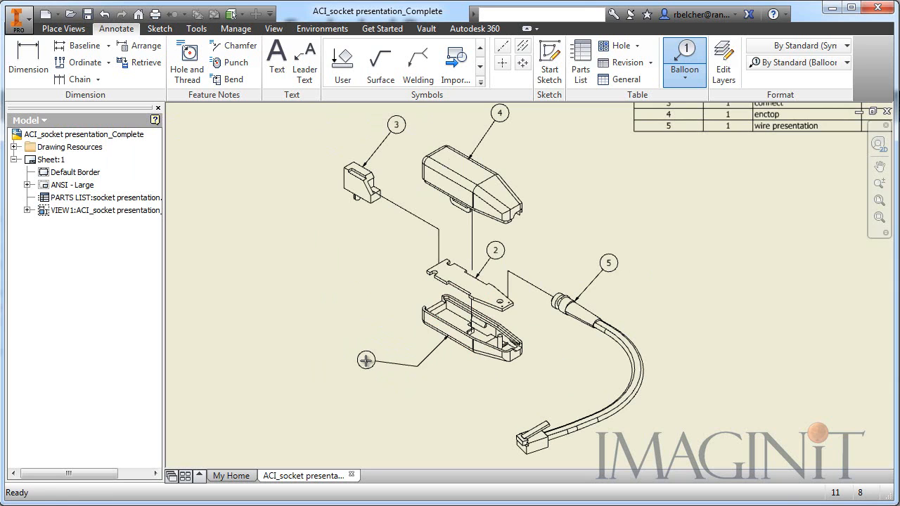
key("Return")
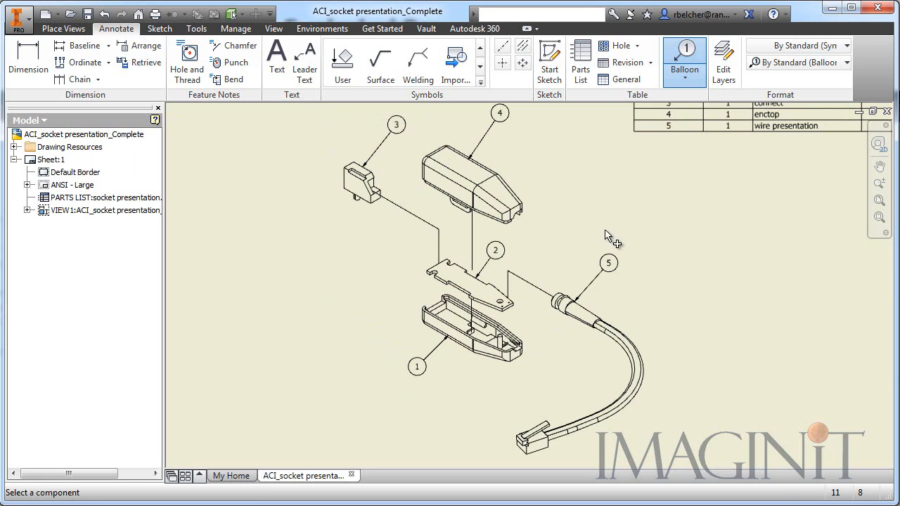
key("Escape")
Compare the balloons on the exploded view with the item numbers and part numbers in the parts list.
mouse_move(608, 210)
middle_mouse_down()
mouse_move(566, 246)
mouse_move(536, 252)
mouse_move(509, 247)
mouse_move(514, 239)
middle_mouse_up()
scroll(566, 246, "up", 3)
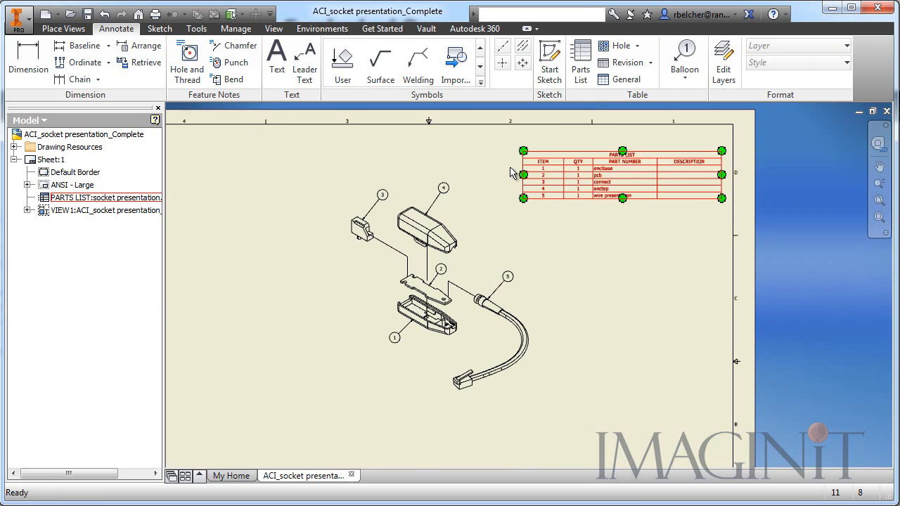
scroll(509, 172, "down", 3)
middle_click_drag(485, 177, 462, 184)
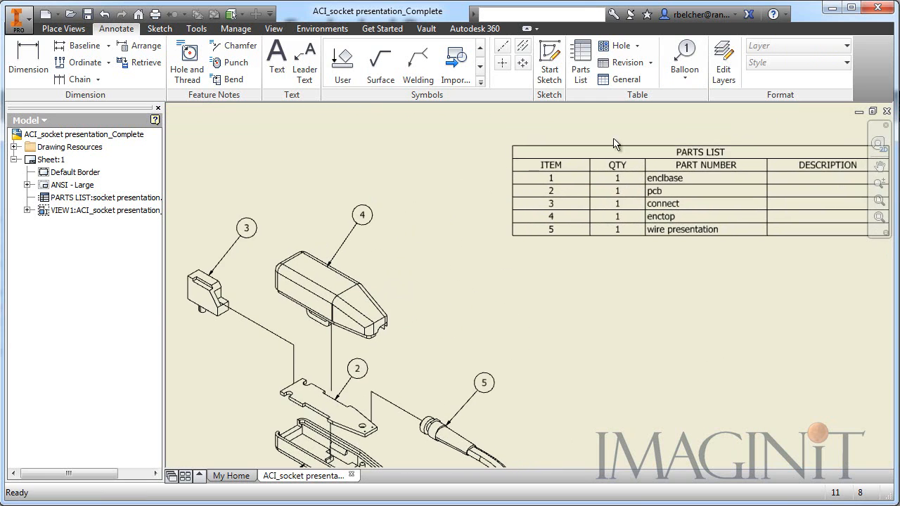
left_click(652, 184)
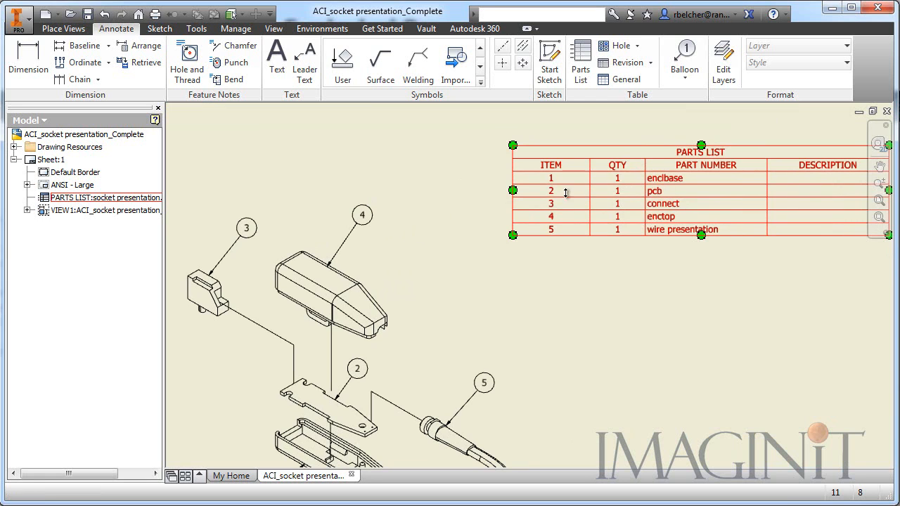
scroll(392, 204, "down", 3)
middle_click_drag(409, 236, 492, 220)
middle_click_drag(606, 209, 534, 251)
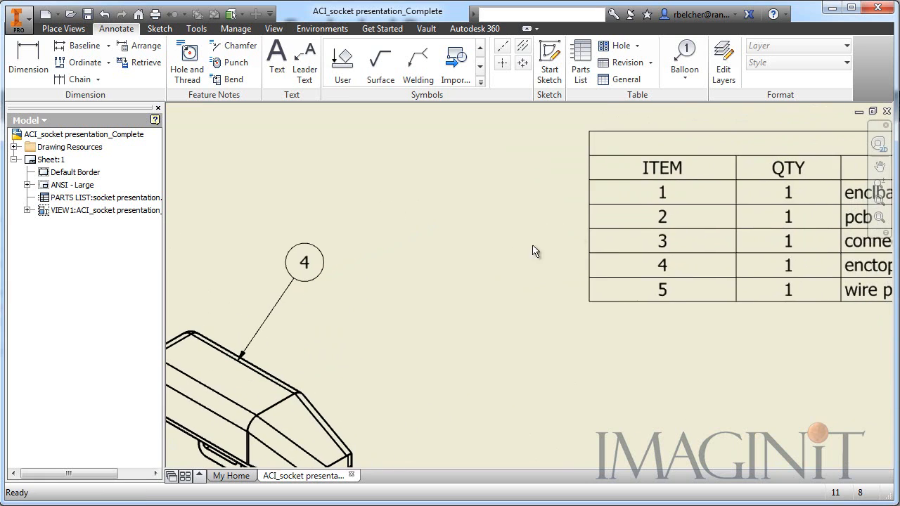
middle_click_drag(800, 290, 677, 302)
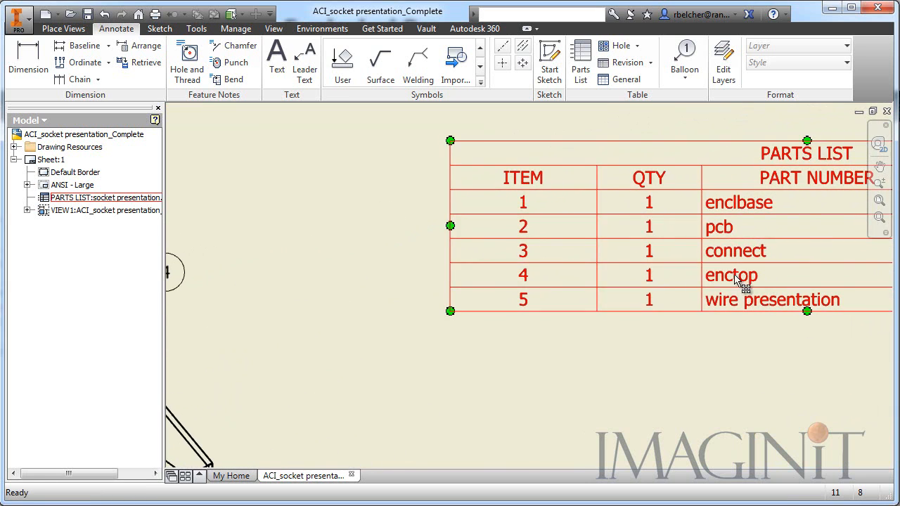
middle_click(419, 281)
middle_click(419, 280)
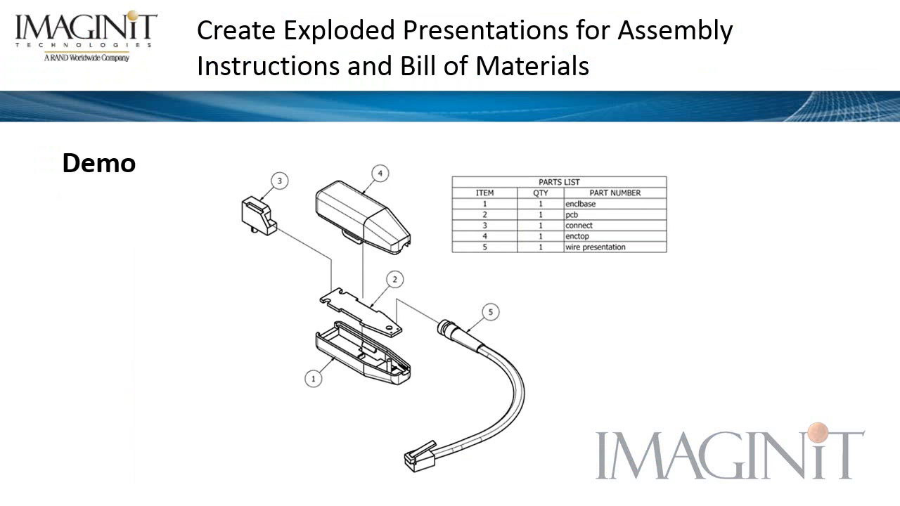
left_click(655, 391)
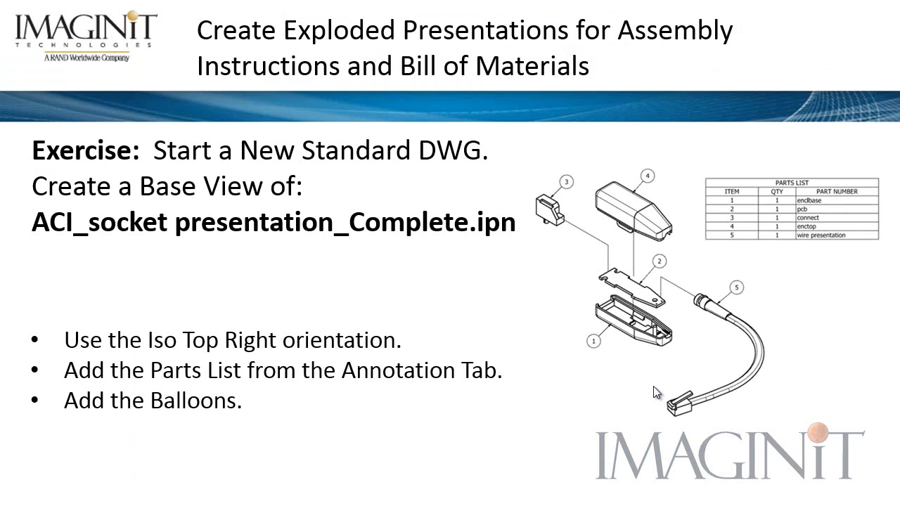